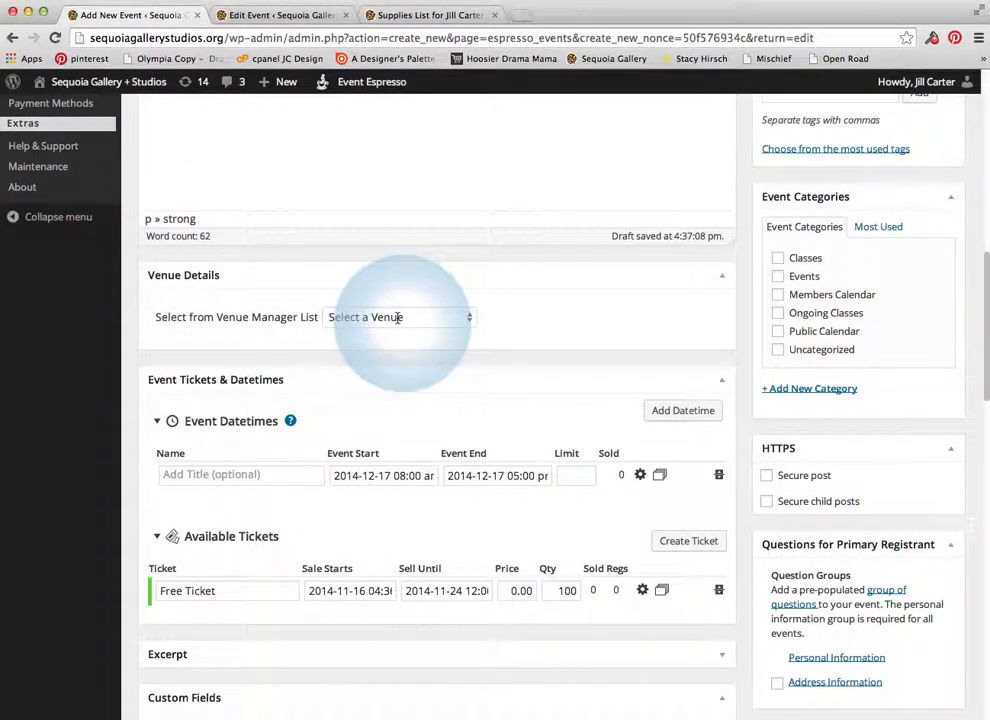
Browse the saved venue list and Venue Manager link options without choosing a venue
{"action": "left_click", "coordinate": [457, 320]}
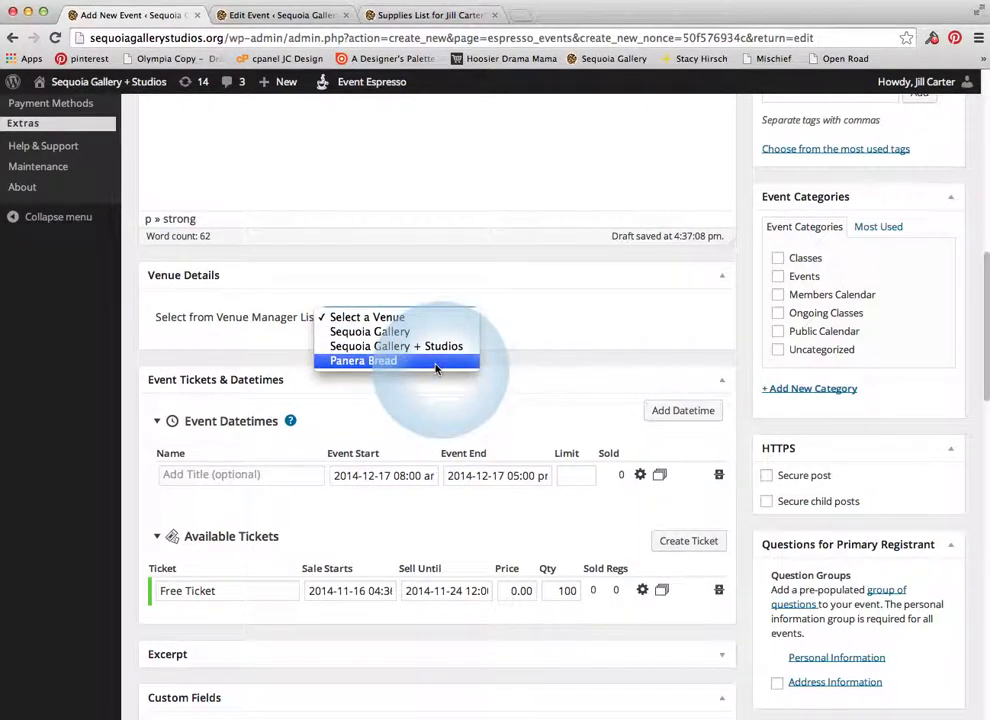
{"action": "left_click", "coordinate": [530, 321]}
{"action": "scroll", "coordinate": [104, 257], "scroll_direction": "up", "scroll_amount": 1}
{"action": "scroll", "coordinate": [104, 257], "scroll_direction": "up", "scroll_amount": 3}
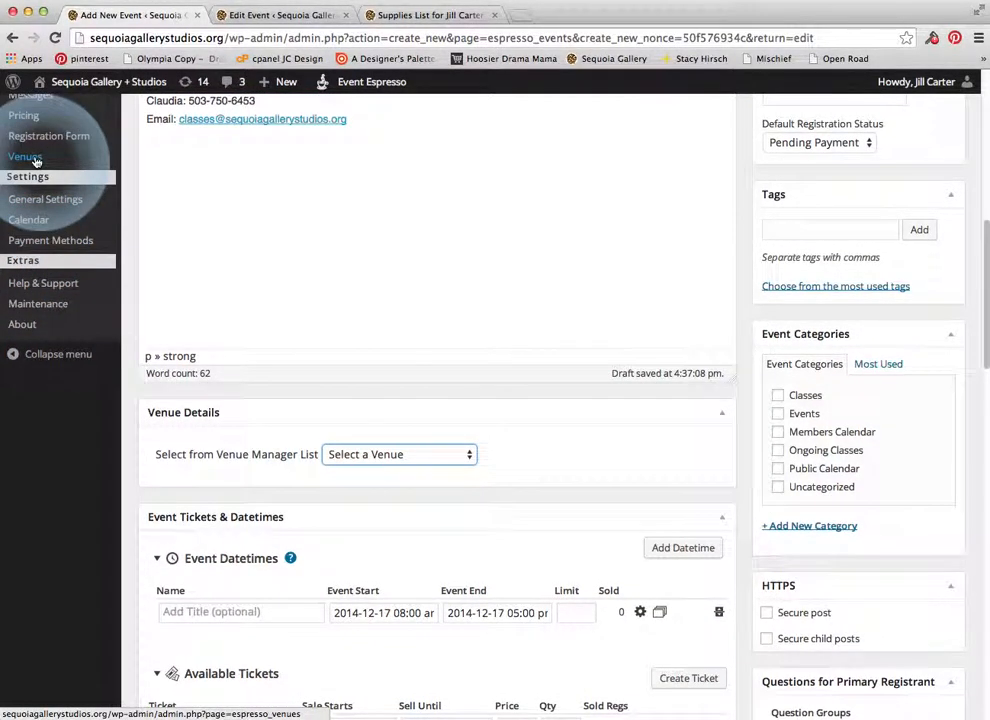
{"action": "right_click", "coordinate": [35, 159]}
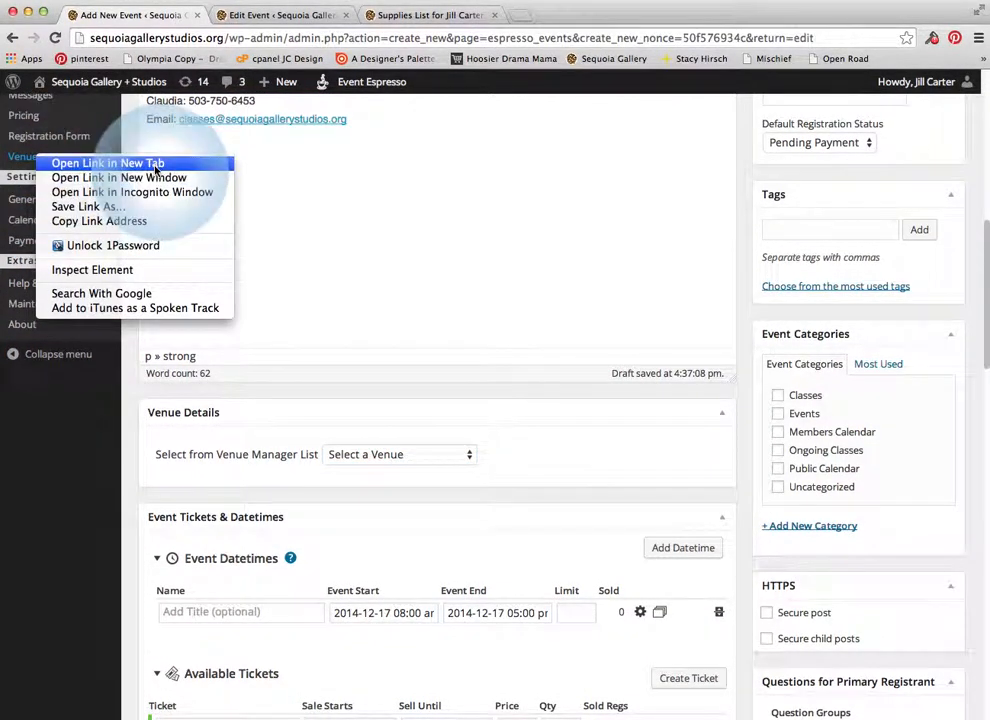
{"action": "left_click", "coordinate": [583, 457]}
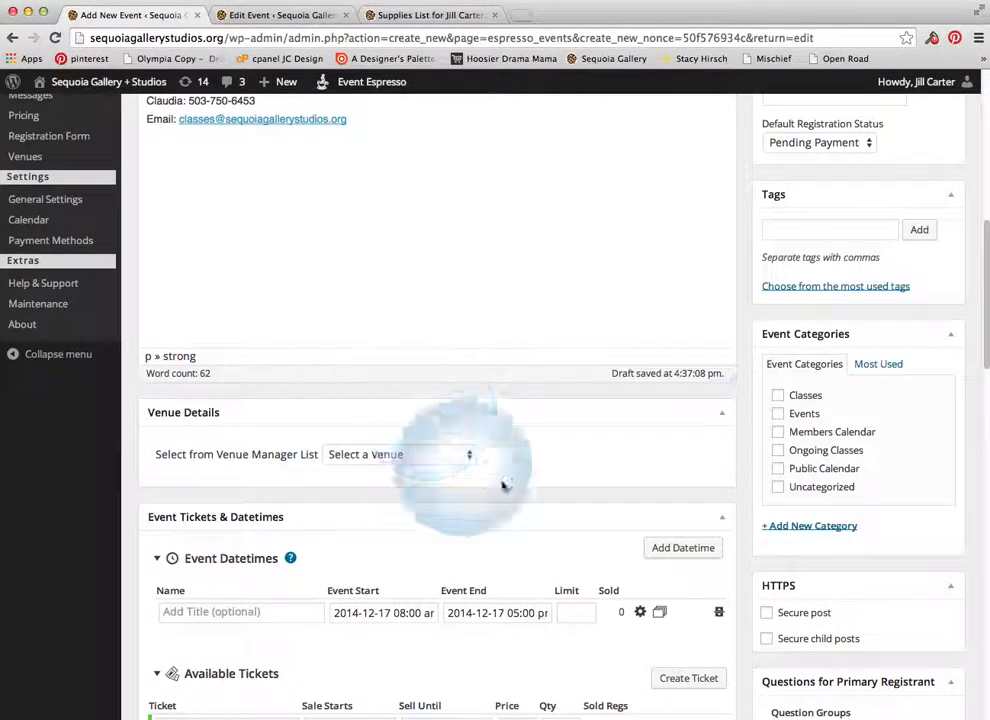
{"action": "scroll", "coordinate": [518, 482], "scroll_direction": "down", "scroll_amount": 1}
{"action": "left_click", "coordinate": [402, 458]}
{"action": "left_click", "coordinate": [590, 457]}
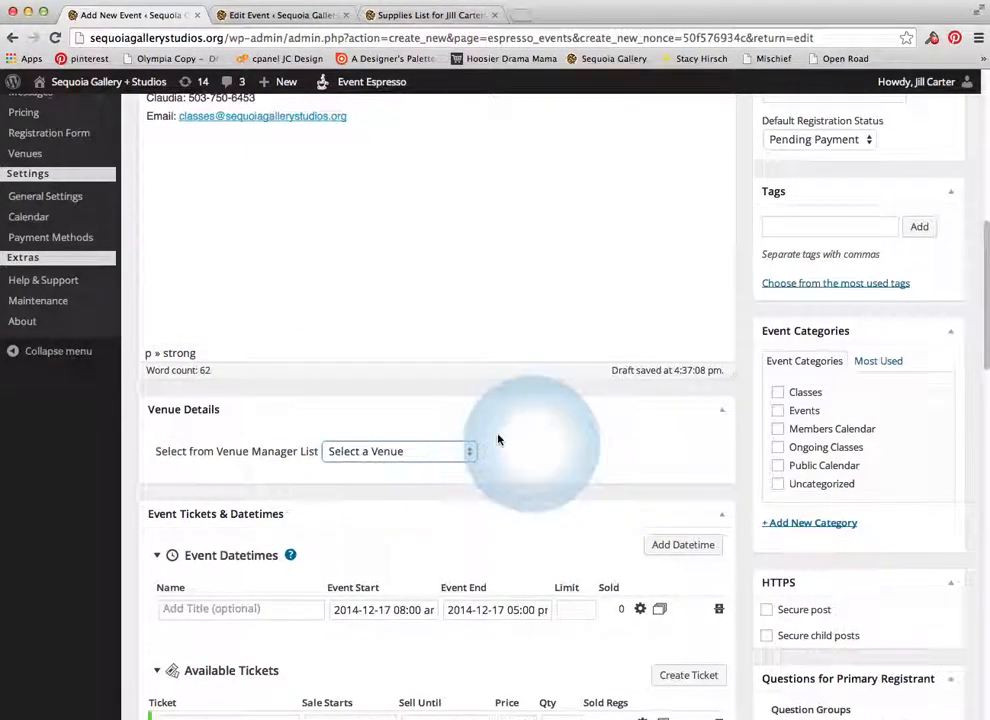
{"action": "scroll", "coordinate": [498, 440], "scroll_direction": "down", "scroll_amount": 1}
{"action": "scroll", "coordinate": [496, 437], "scroll_direction": "up", "scroll_amount": 3}
{"action": "mouse_move", "coordinate": [908, 112]}
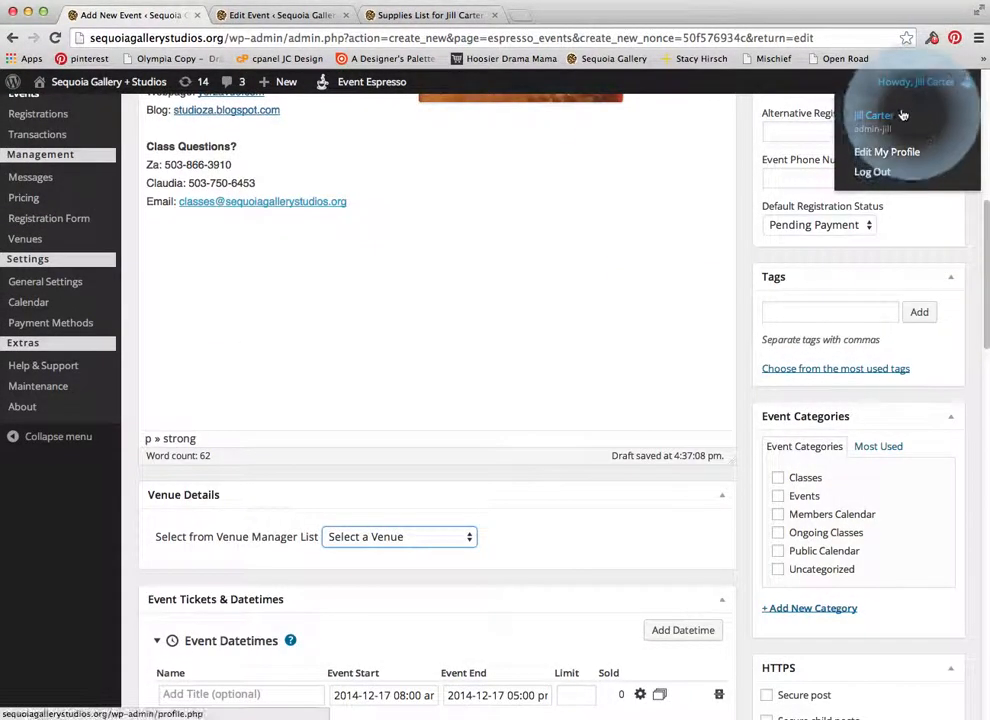
{"action": "scroll", "coordinate": [588, 316], "scroll_direction": "up", "scroll_amount": 8}
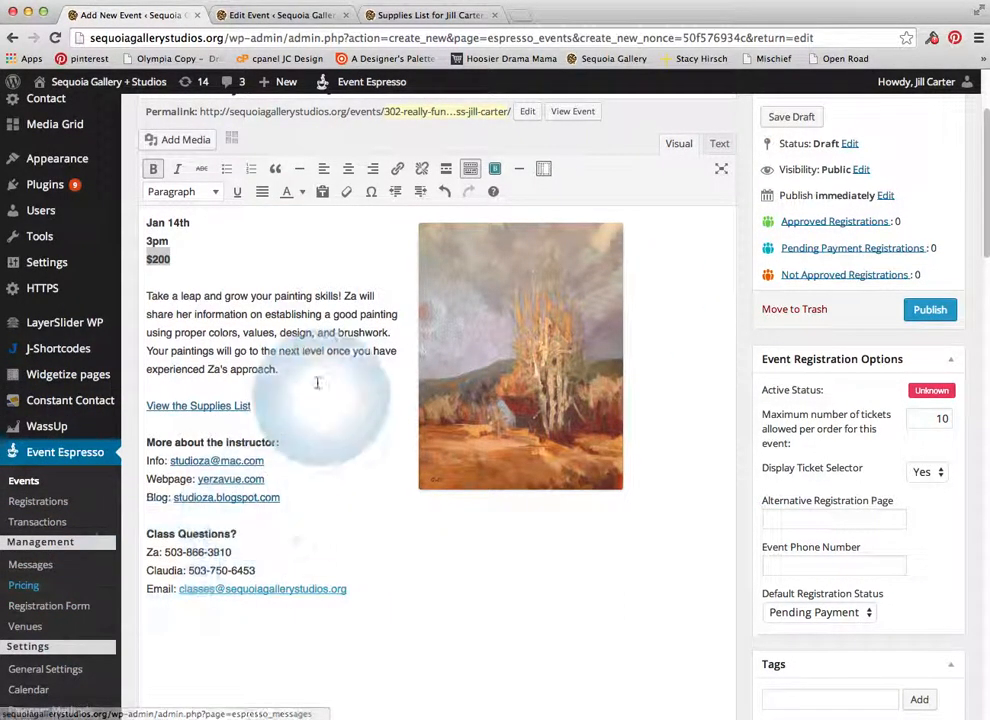
{"action": "scroll", "coordinate": [557, 532], "scroll_direction": "down", "scroll_amount": 10}
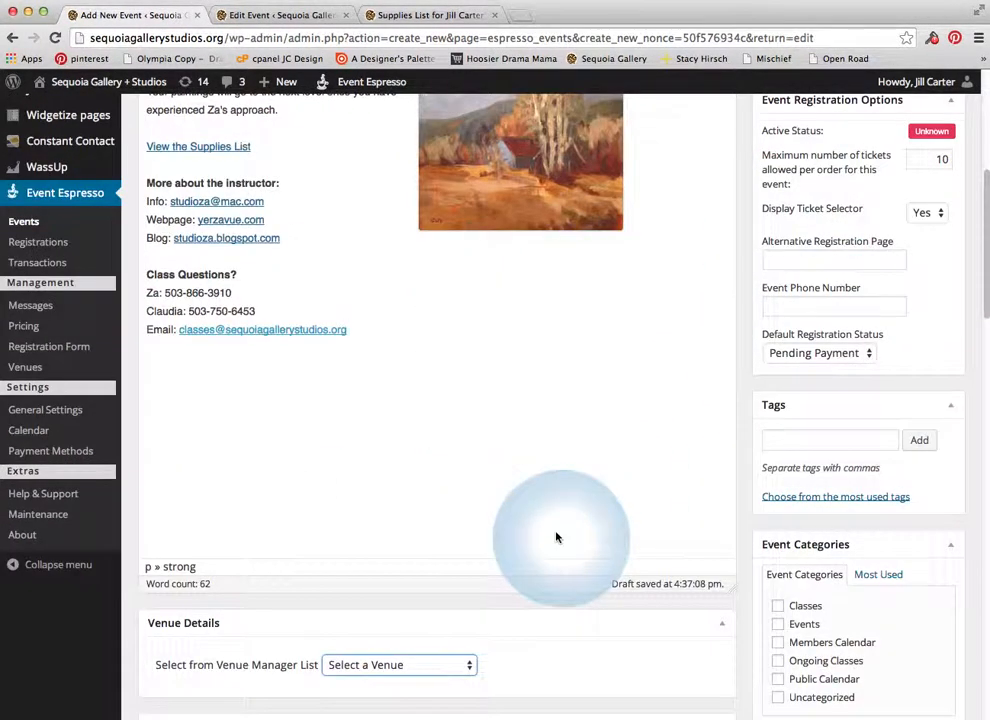
Choose Sequoia Gallery + Studios from the saved venue list so its Hillsboro address shows
{"action": "left_click", "coordinate": [421, 369]}
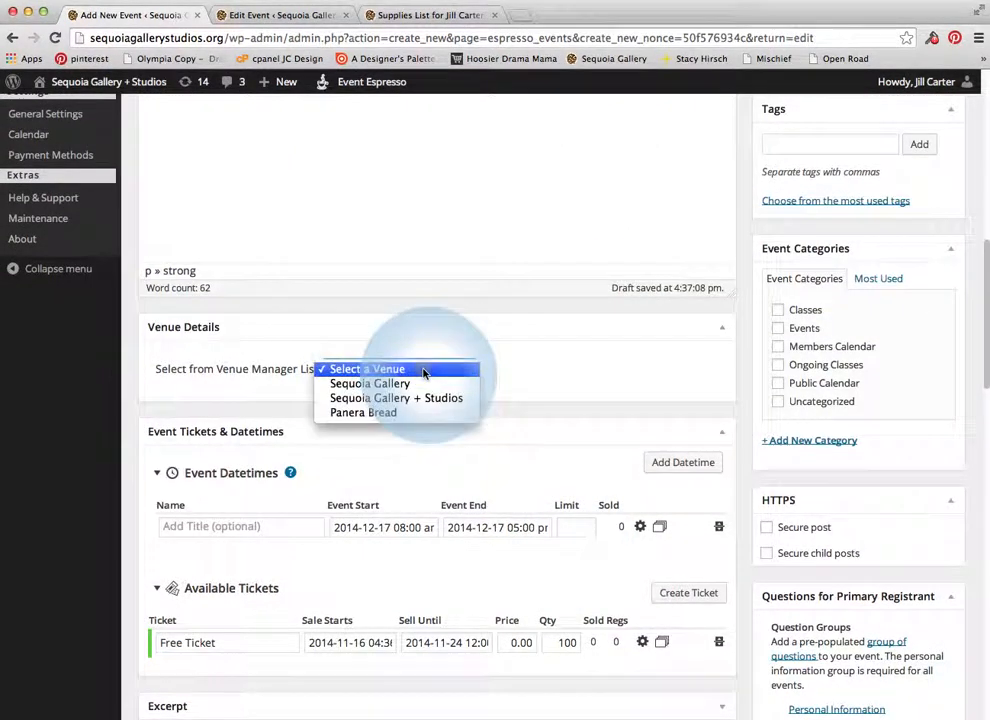
{"action": "left_click", "coordinate": [418, 400]}
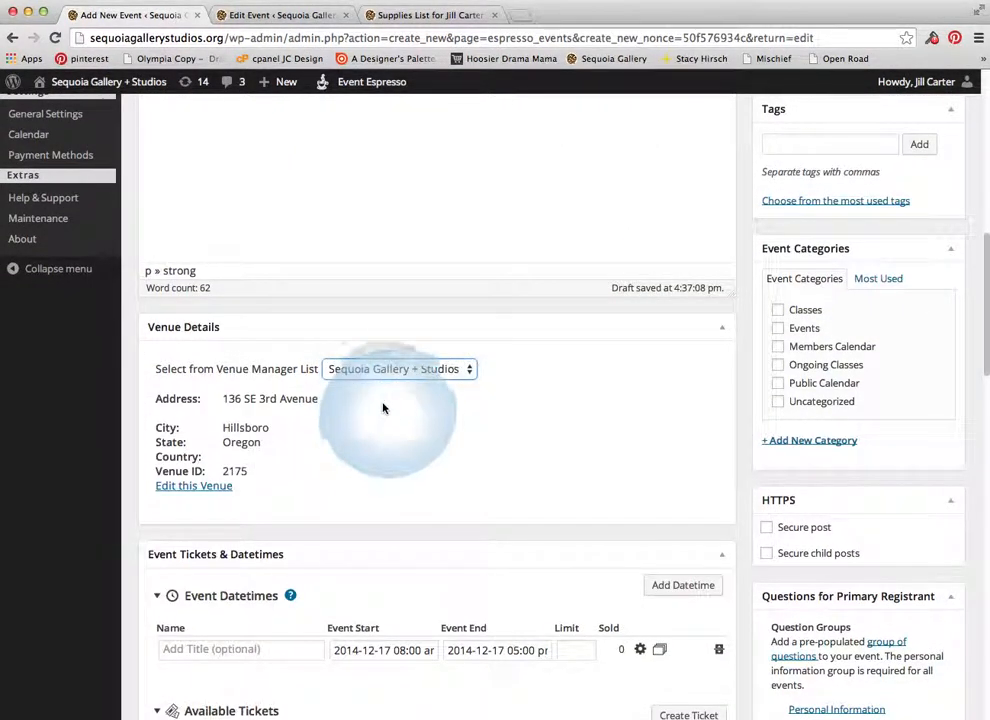
{"action": "scroll", "coordinate": [410, 410], "scroll_direction": "down", "scroll_amount": 4}
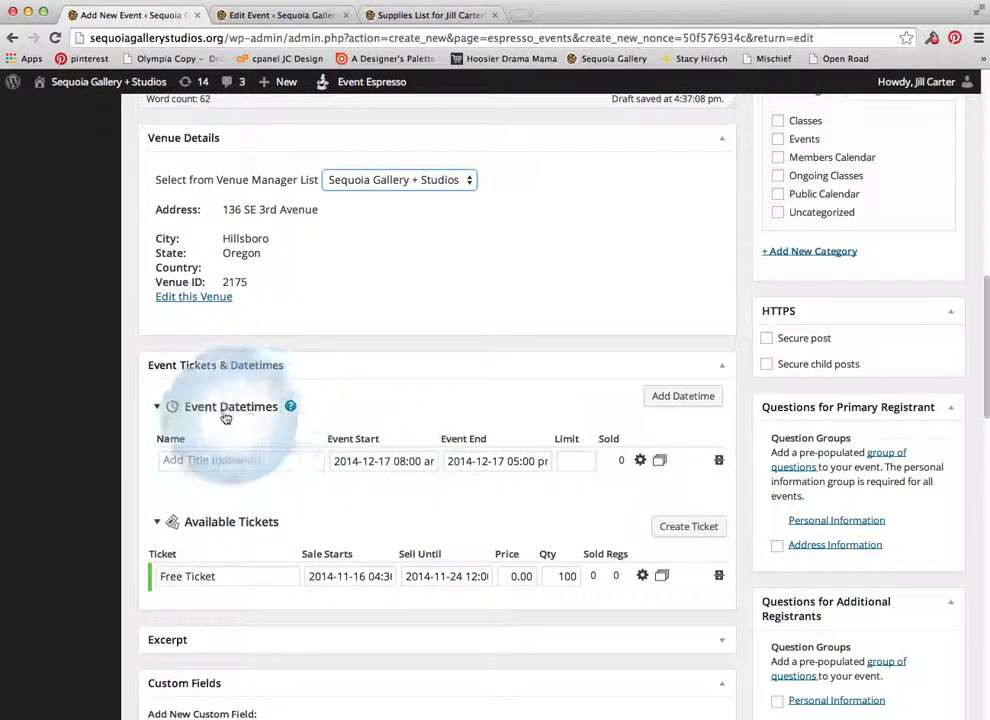
Set the event start to 2015-01-05 at 4:30 pm
{"action": "left_click", "coordinate": [376, 461]}
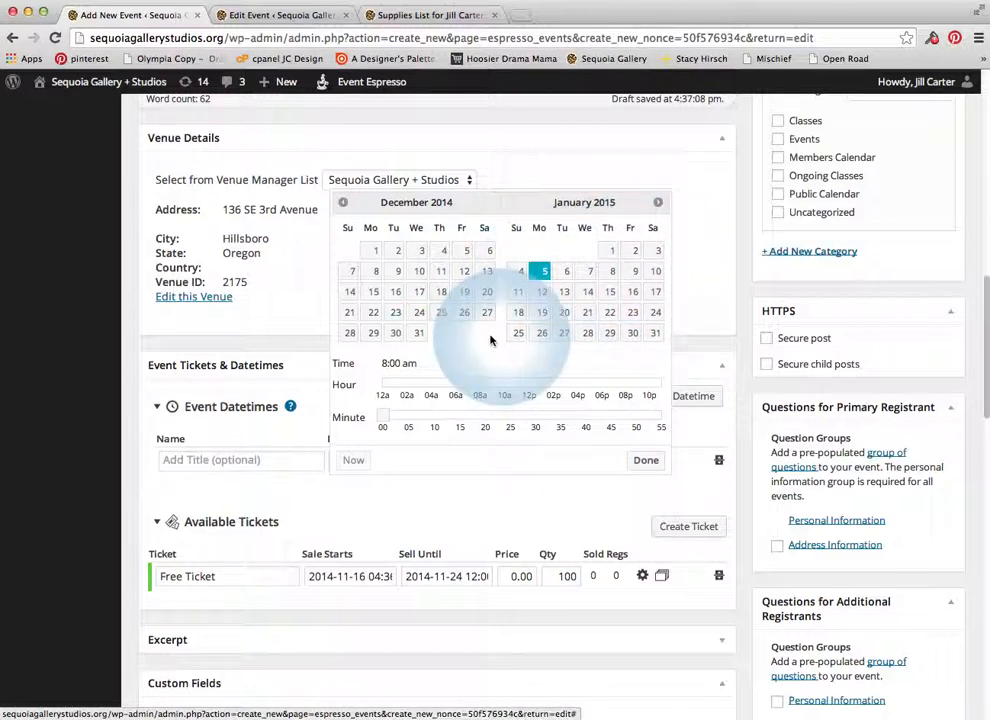
{"action": "left_click_drag", "start_coordinate": [480, 386], "coordinate": [579, 390]}
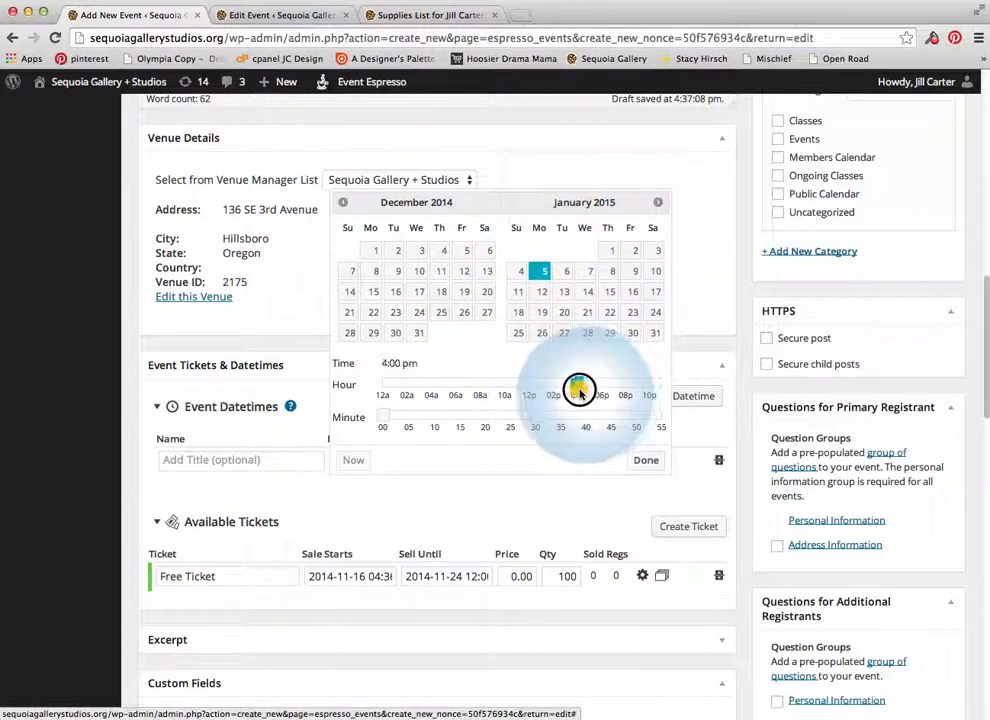
{"action": "left_click_drag", "start_coordinate": [383, 418], "coordinate": [535, 422]}
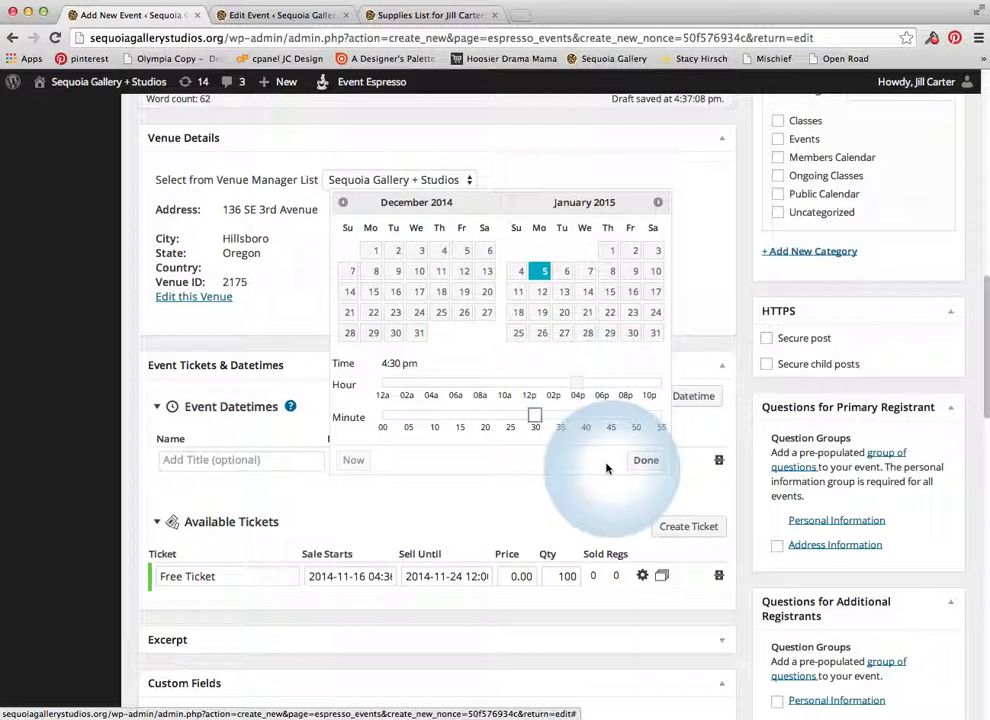
{"action": "left_click", "coordinate": [646, 461]}
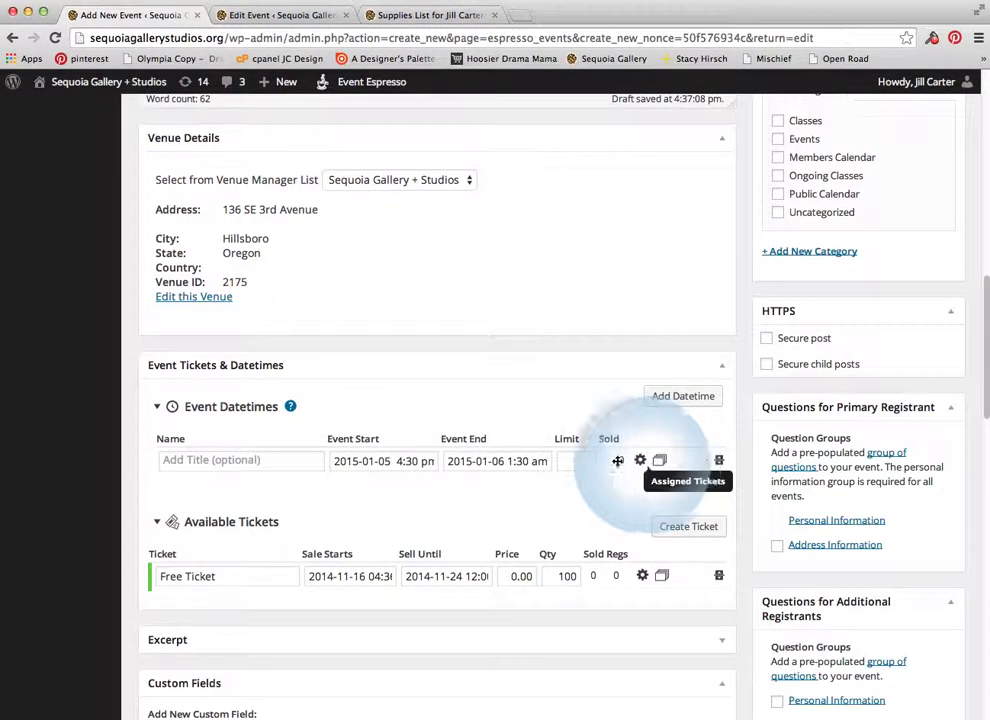
Set the event end to January 5 at 8:00 pm
{"action": "left_click", "coordinate": [466, 461]}
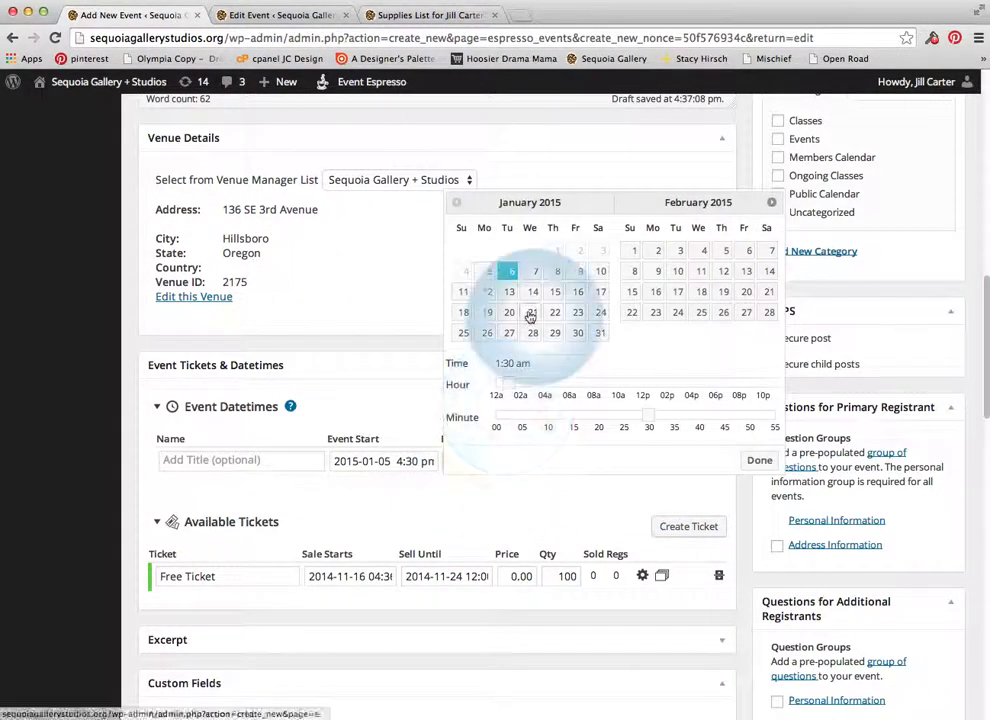
{"action": "left_click", "coordinate": [487, 272]}
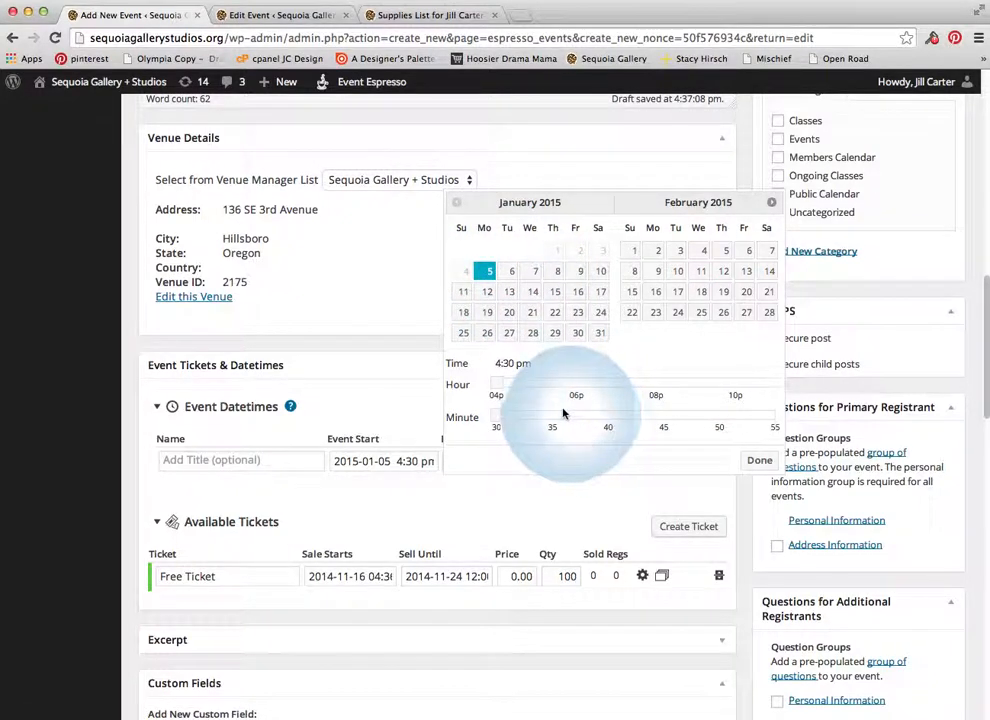
{"action": "left_click", "coordinate": [660, 386]}
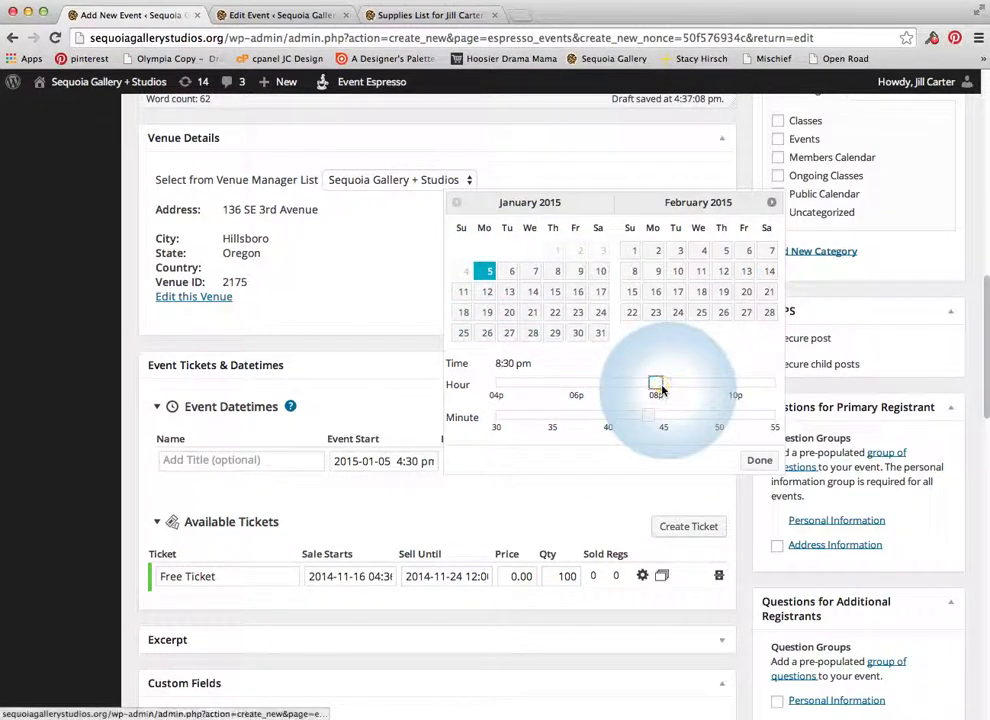
{"action": "left_click", "coordinate": [486, 420]}
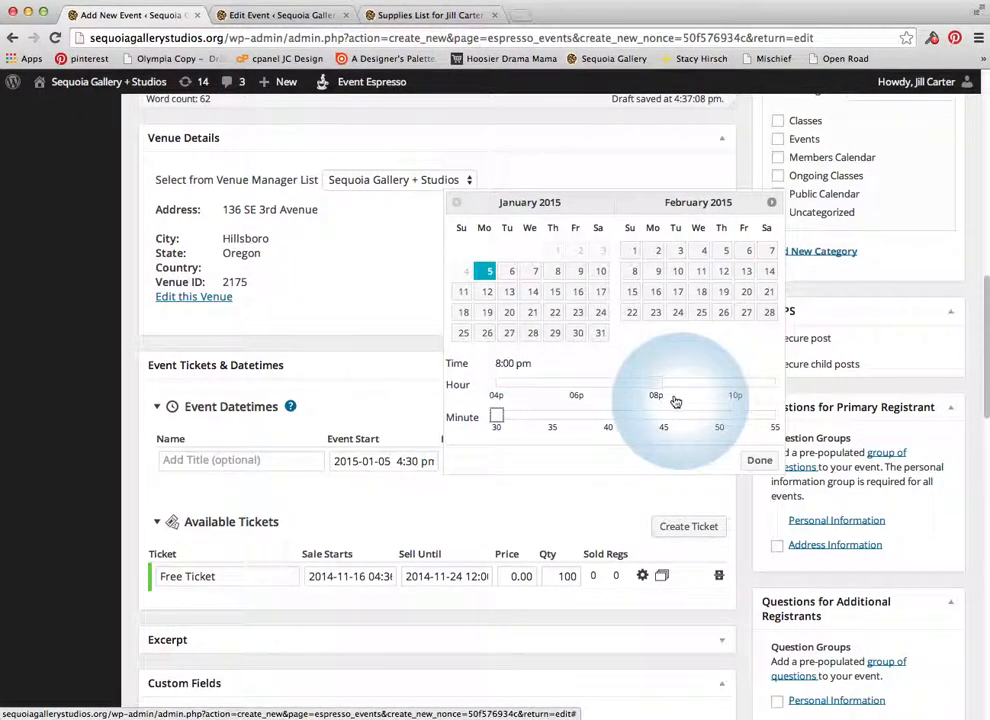
{"action": "left_click", "coordinate": [757, 460]}
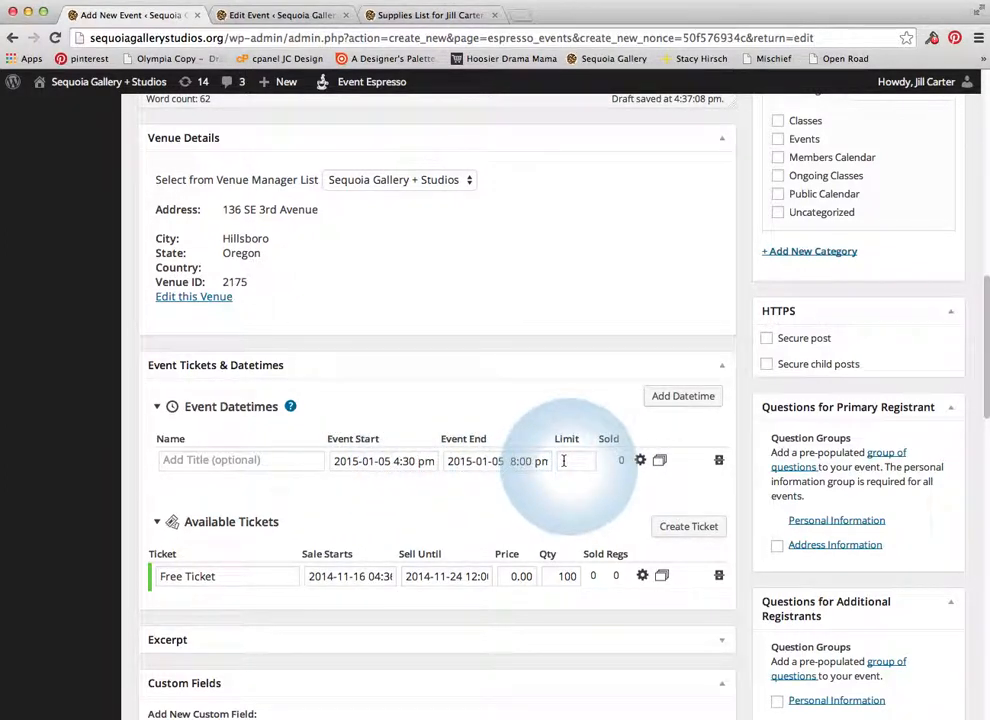
{"action": "scroll", "coordinate": [566, 462], "scroll_direction": "down", "scroll_amount": 1}
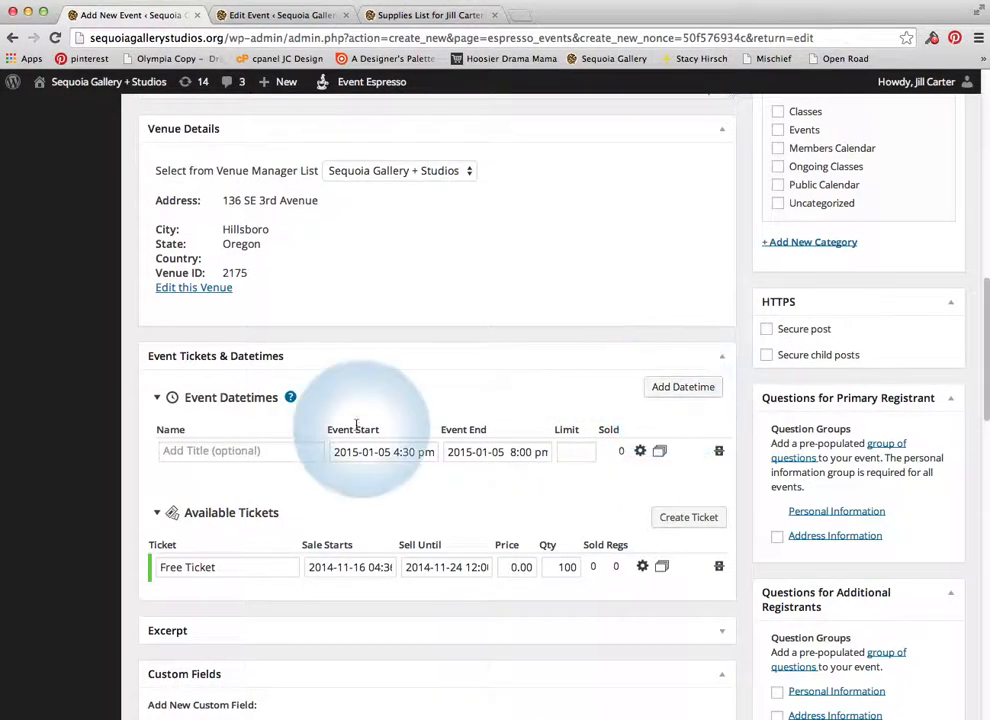
Add a second datetime starting 2015-01-12 at 4:30 pm
{"action": "left_click", "coordinate": [666, 391]}
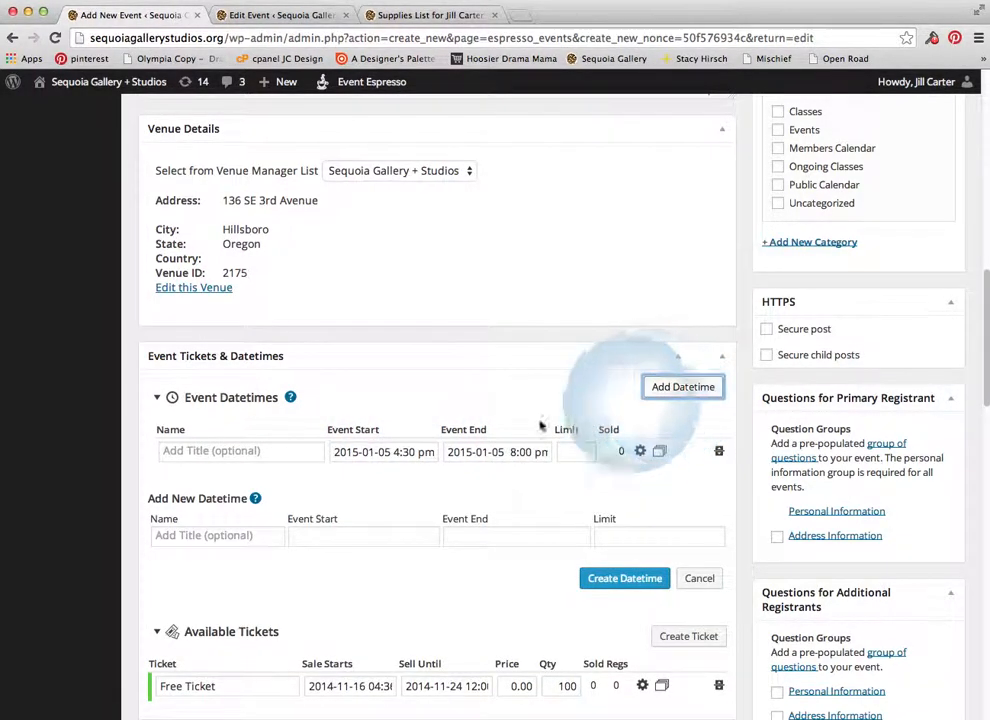
{"action": "left_click", "coordinate": [353, 536]}
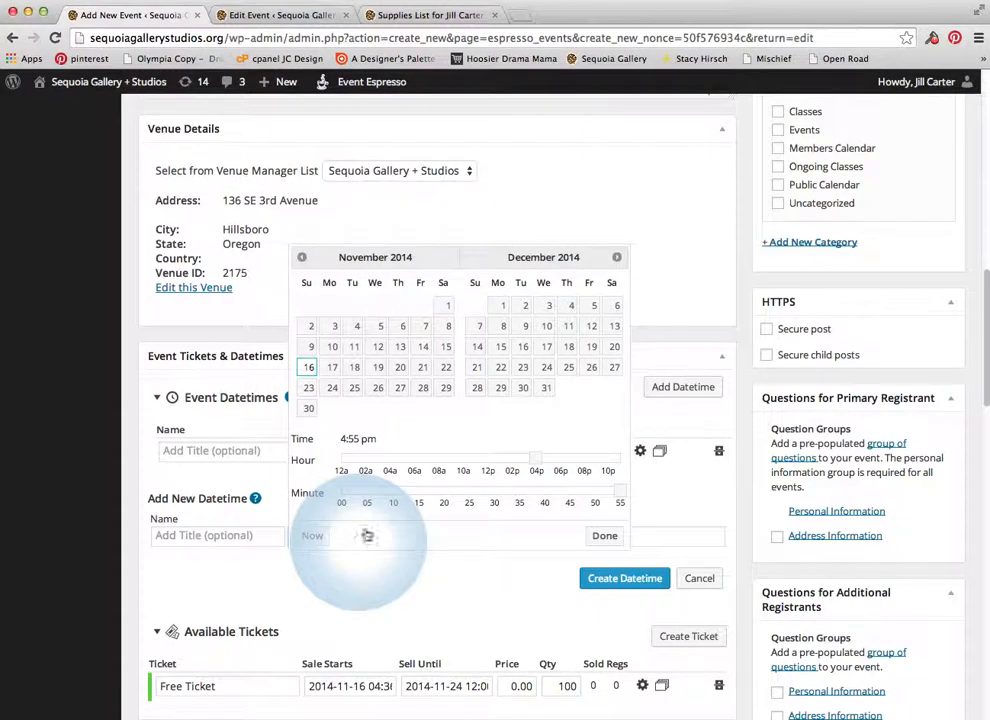
{"action": "left_click", "coordinate": [617, 259]}
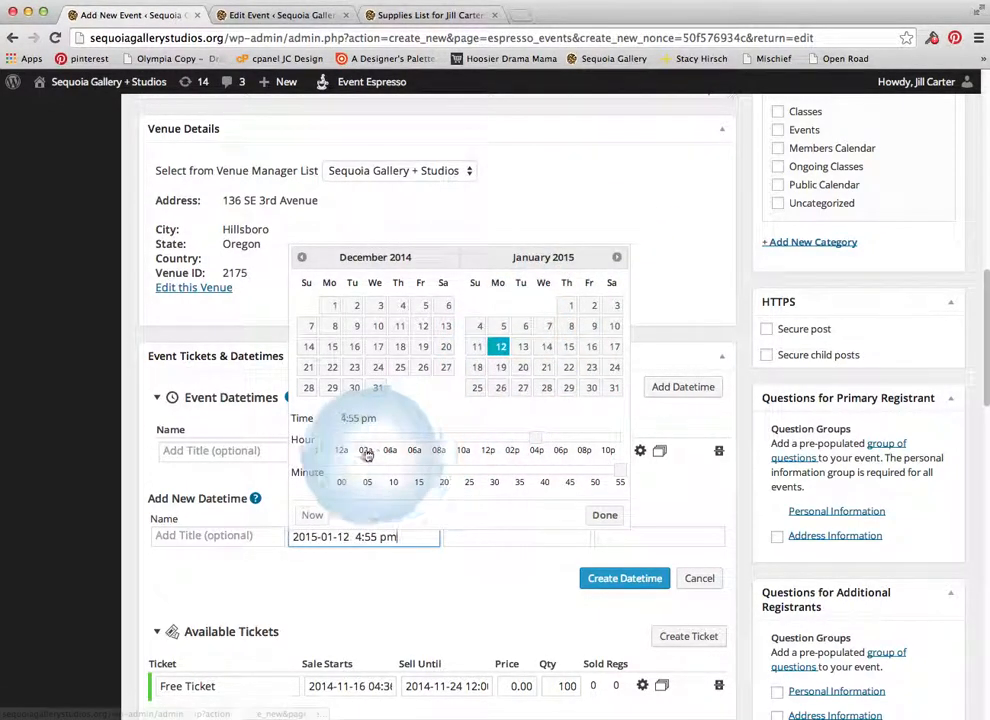
{"action": "left_click", "coordinate": [494, 474]}
{"action": "left_click", "coordinate": [603, 519]}
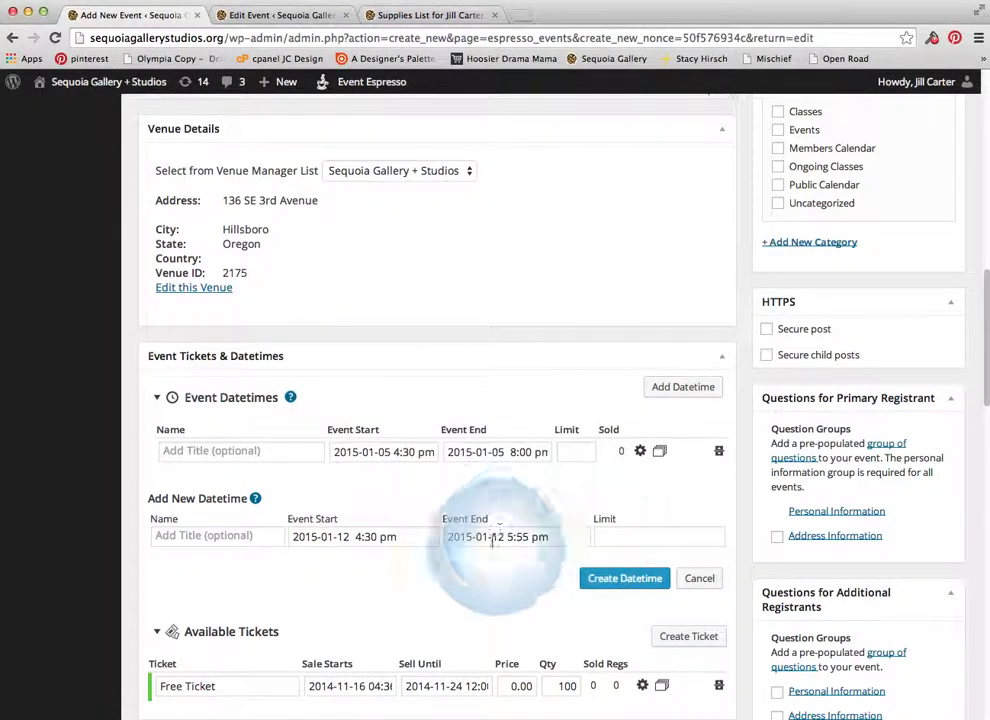
Set the new datetime's end time to 8:30 pm
{"action": "left_click", "coordinate": [497, 538]}
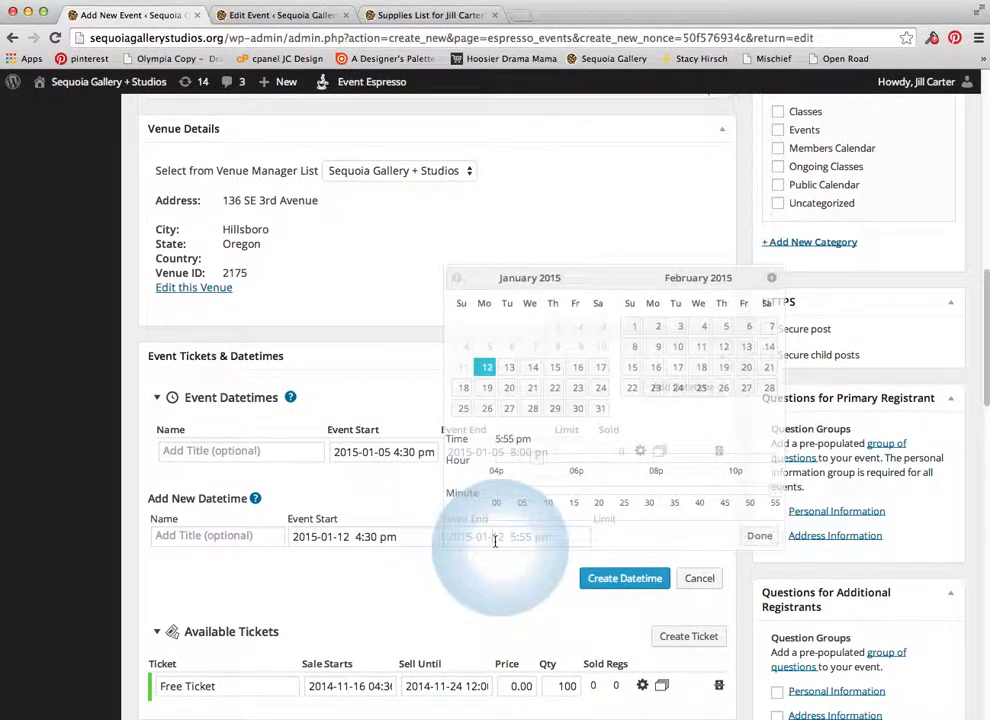
{"action": "left_click", "coordinate": [656, 458]}
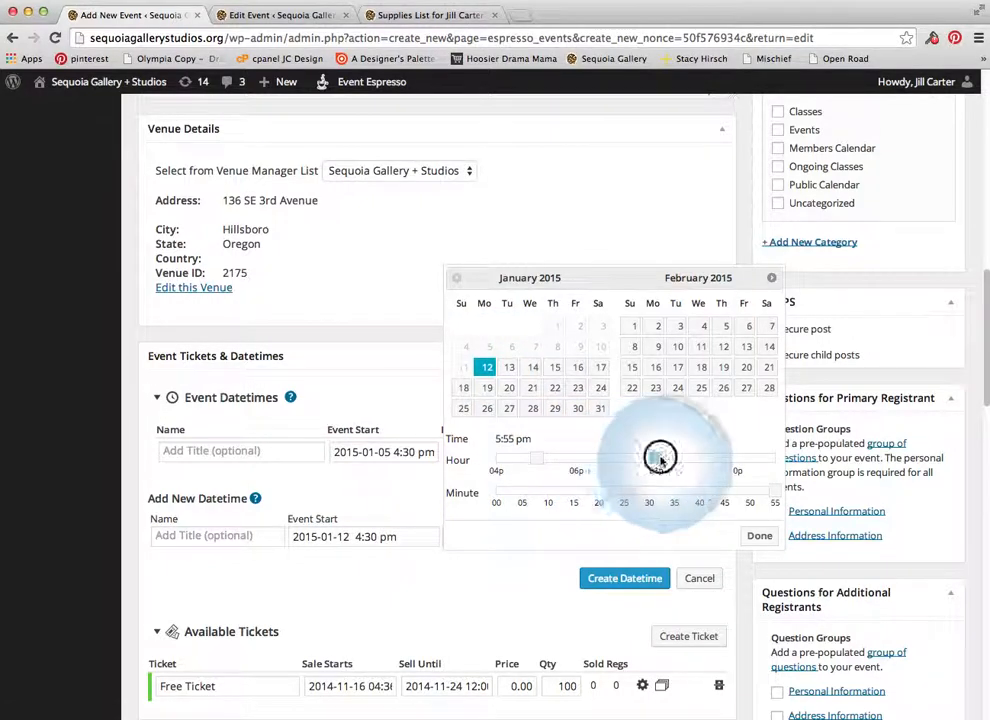
{"action": "left_click", "coordinate": [651, 497]}
{"action": "left_click", "coordinate": [756, 535]}
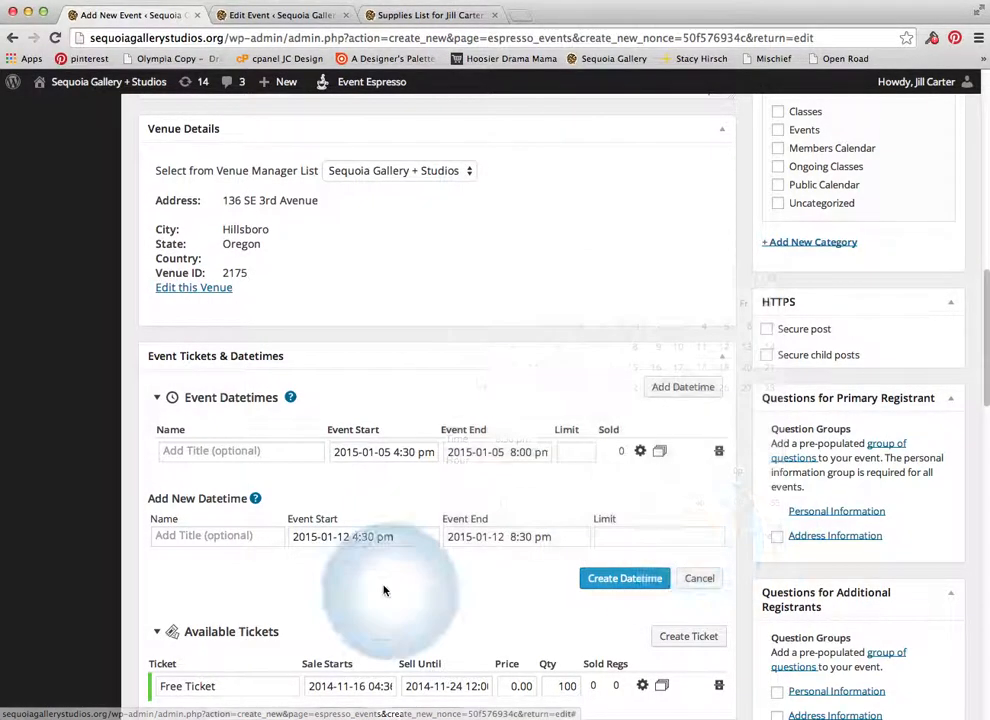
Rename the Free Ticket to 'Class Fee'
{"action": "scroll", "coordinate": [393, 572], "scroll_direction": "down", "scroll_amount": 5}
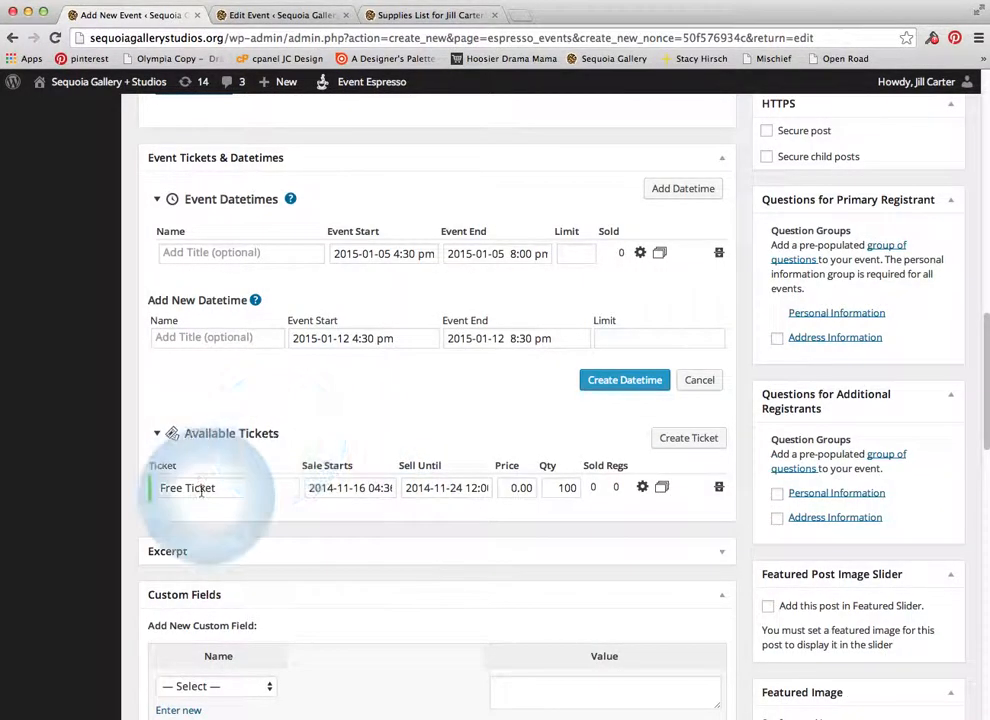
{"action": "left_click_drag", "start_coordinate": [232, 488], "coordinate": [155, 487]}
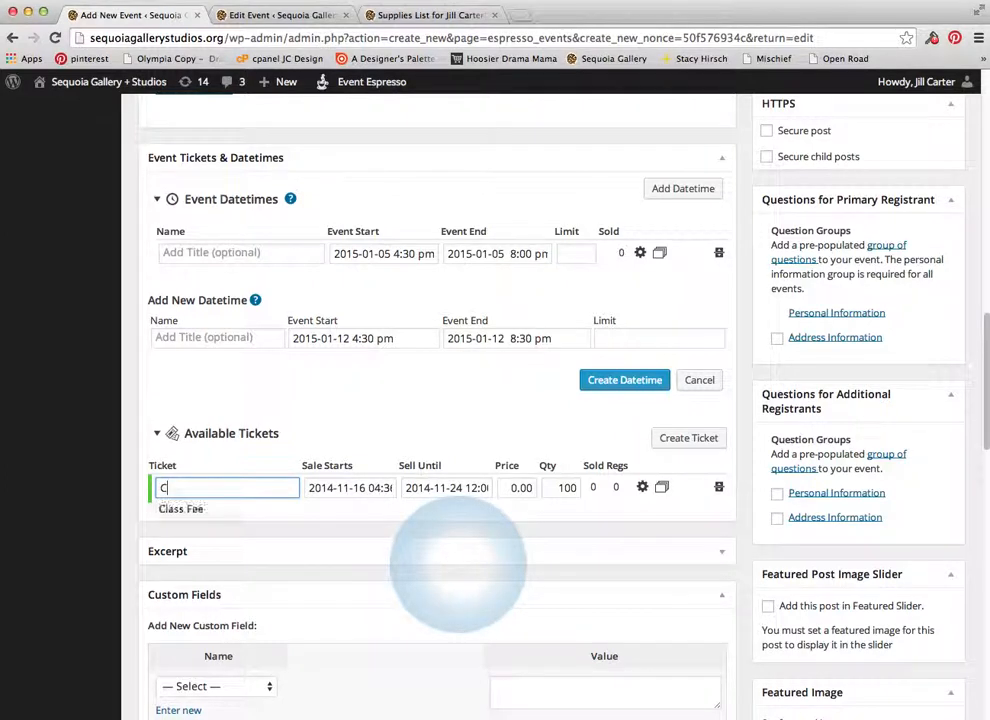
{"action": "type", "text": "Class Fee"}
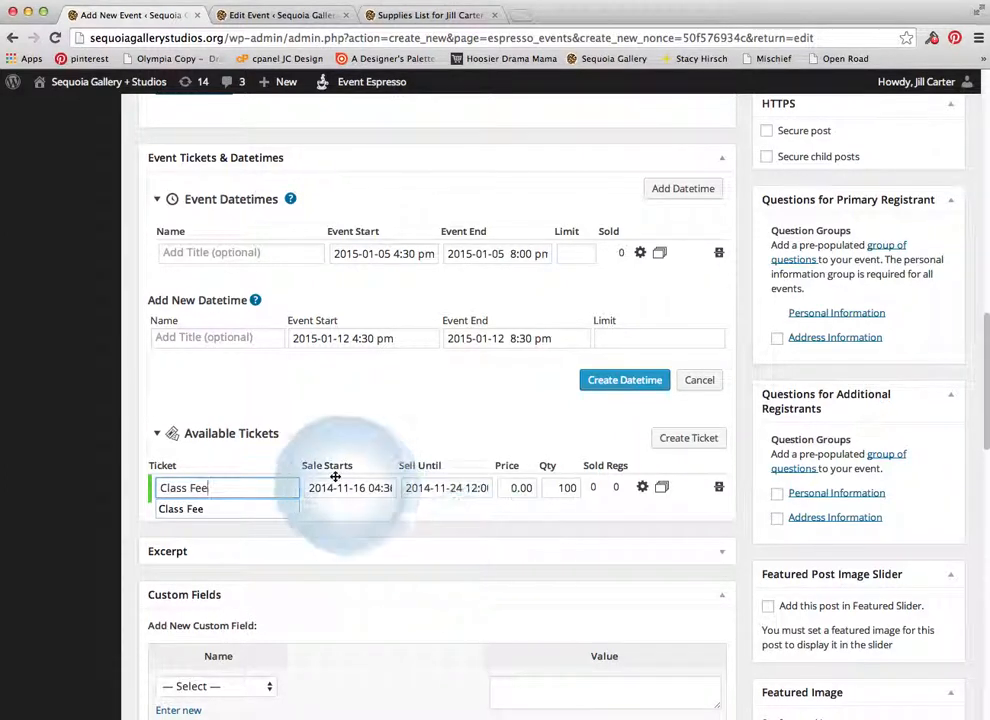
Set the Class Fee ticket's sales to start 2014-11-16 at 4:35
{"action": "left_click", "coordinate": [355, 488]}
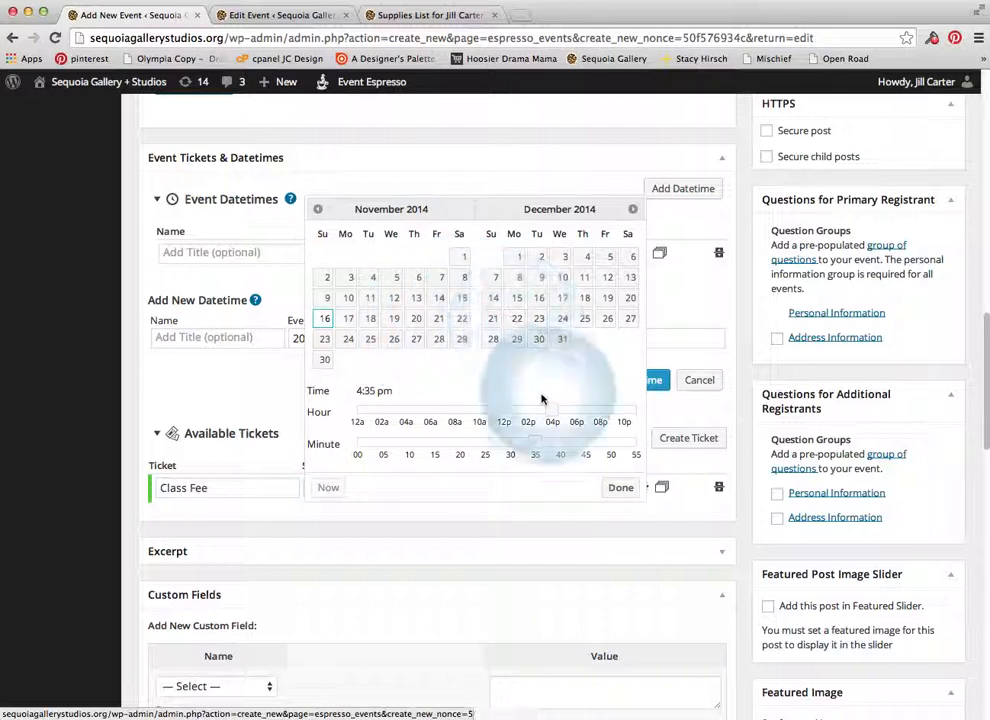
{"action": "left_click", "coordinate": [622, 489]}
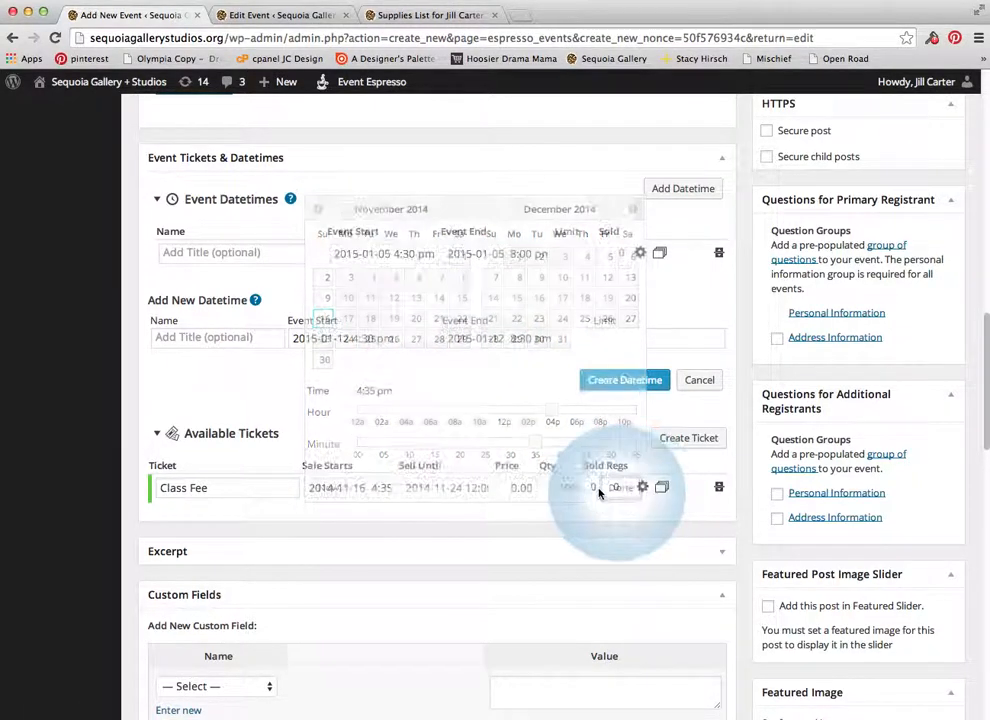
{"action": "left_click", "coordinate": [444, 487]}
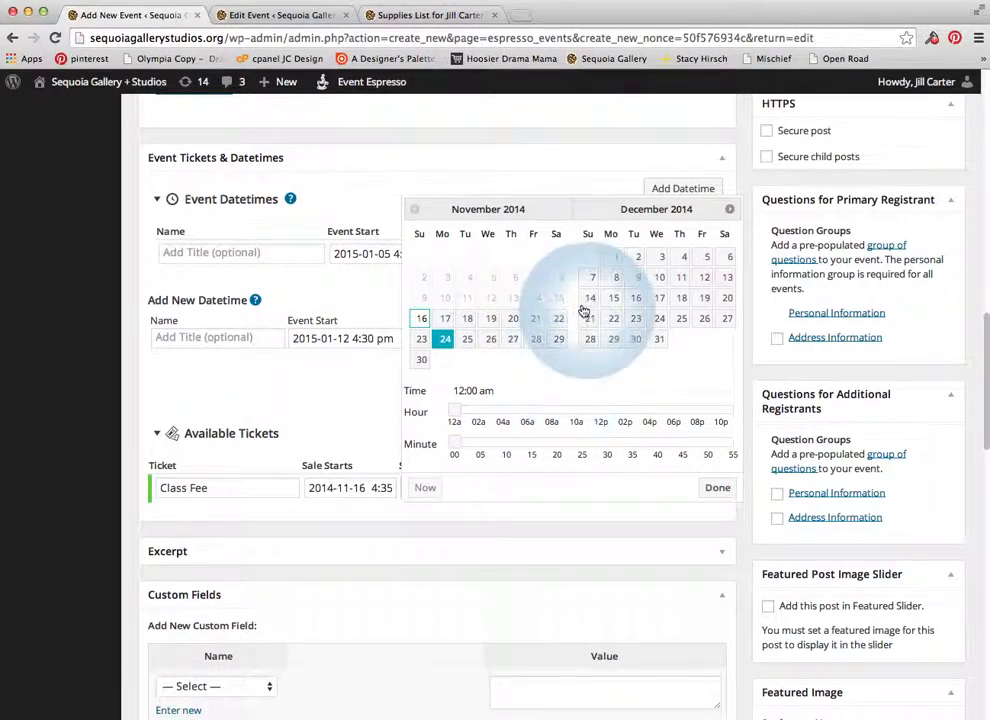
Make the ticket sell until 2014-11-24 and change its price from 0.00 to 300
{"action": "left_click", "coordinate": [707, 488]}
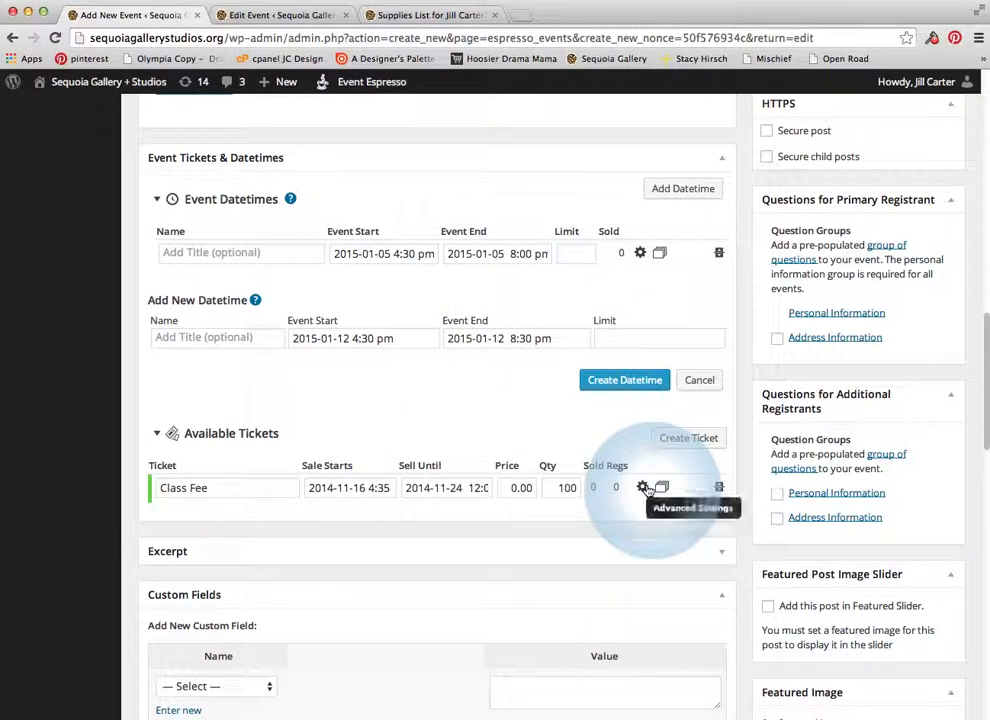
{"action": "left_click", "coordinate": [517, 488]}
{"action": "double_click", "coordinate": [511, 488]}
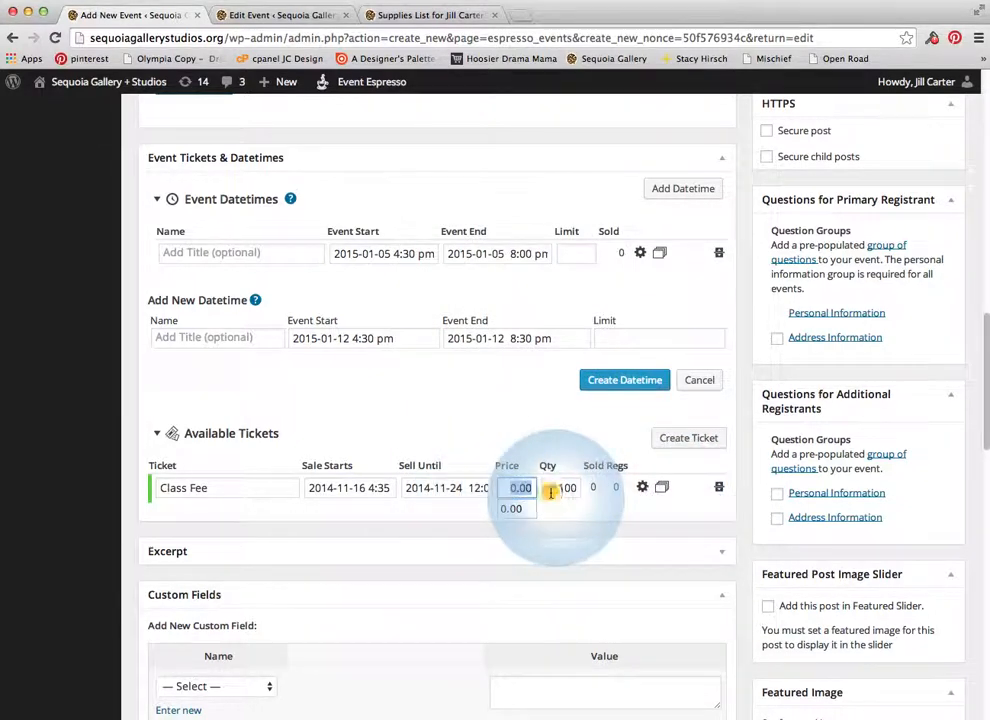
{"action": "type", "text": "300"}
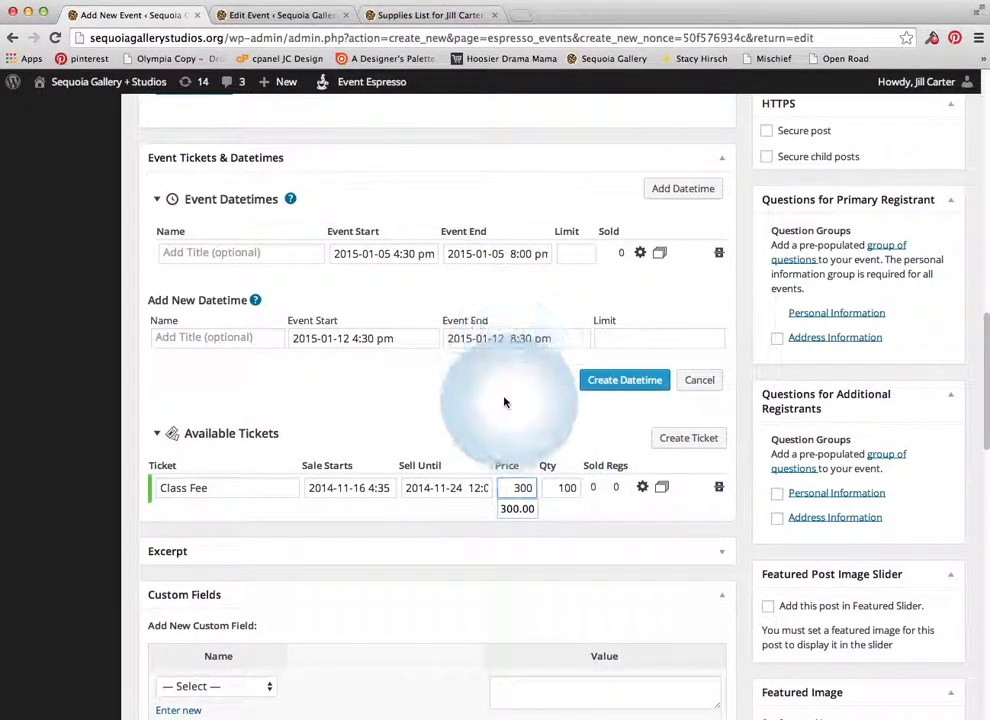
Change the Class Fee ticket quantity from 100 to 11
{"action": "left_click", "coordinate": [557, 488]}
{"action": "double_click", "coordinate": [562, 488]}
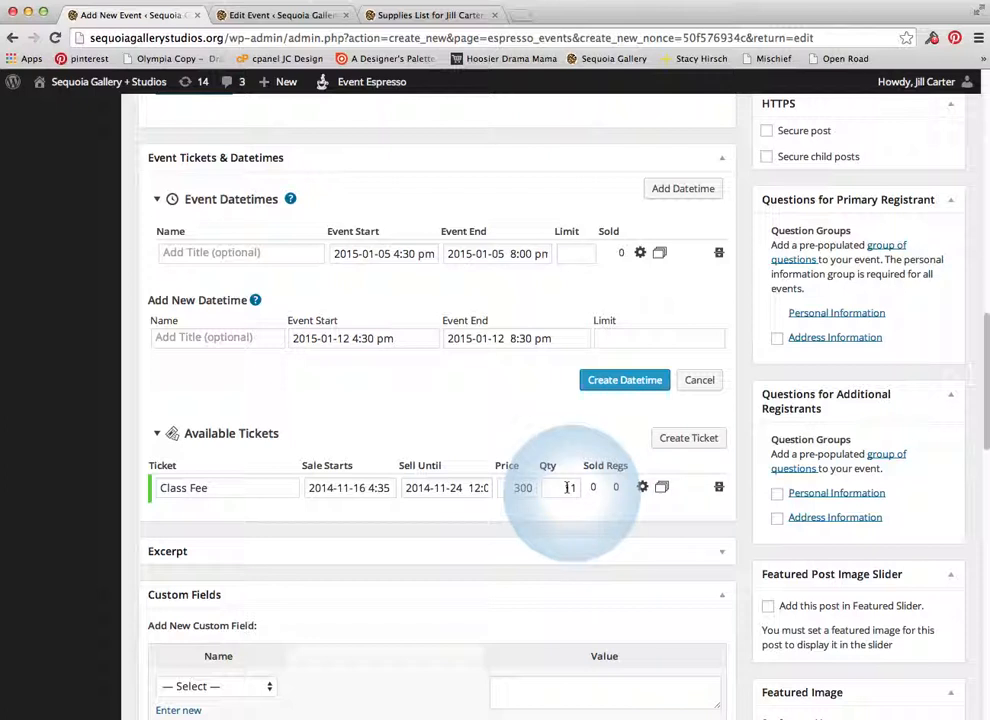
{"action": "scroll", "coordinate": [435, 574], "scroll_direction": "down", "scroll_amount": 1}
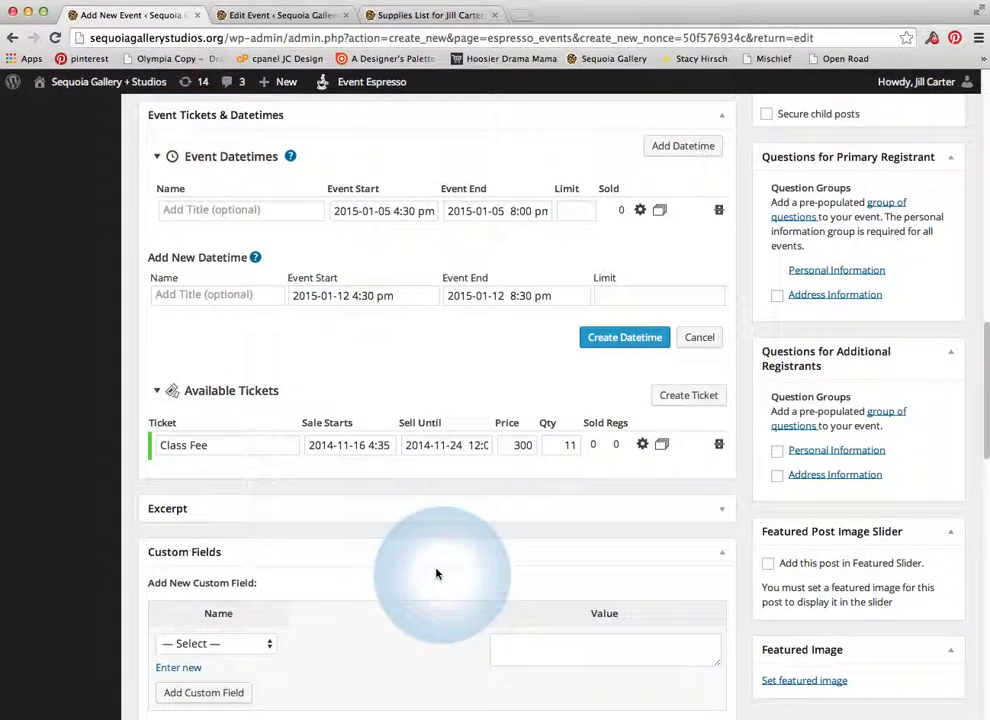
{"action": "scroll", "coordinate": [461, 557], "scroll_direction": "up", "scroll_amount": 1}
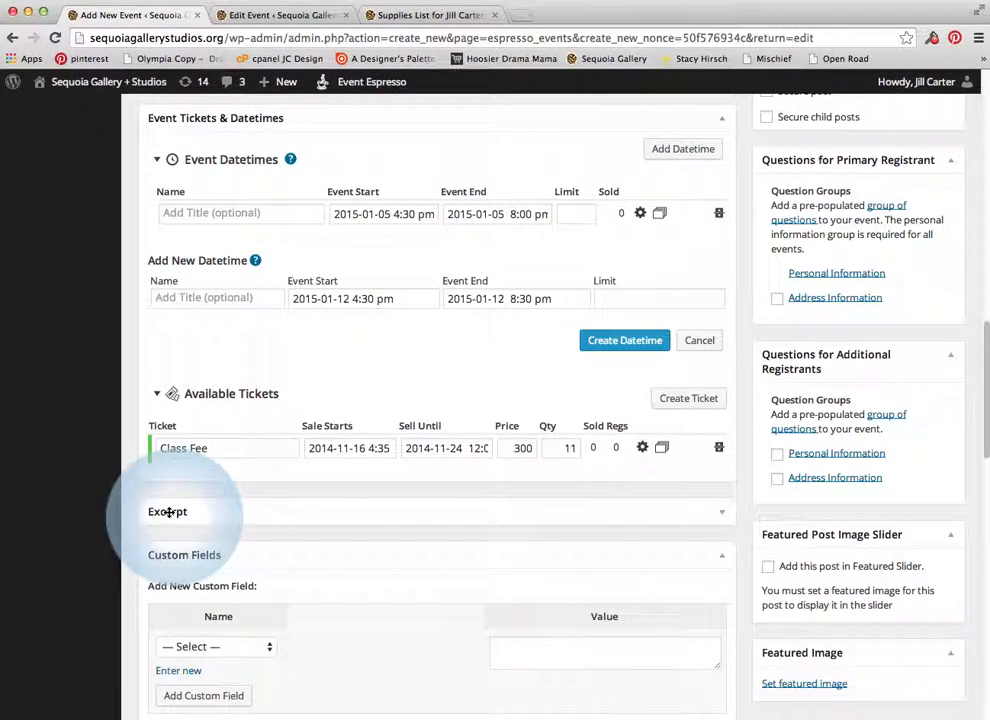
{"action": "scroll", "coordinate": [250, 530], "scroll_direction": "down", "scroll_amount": 1}
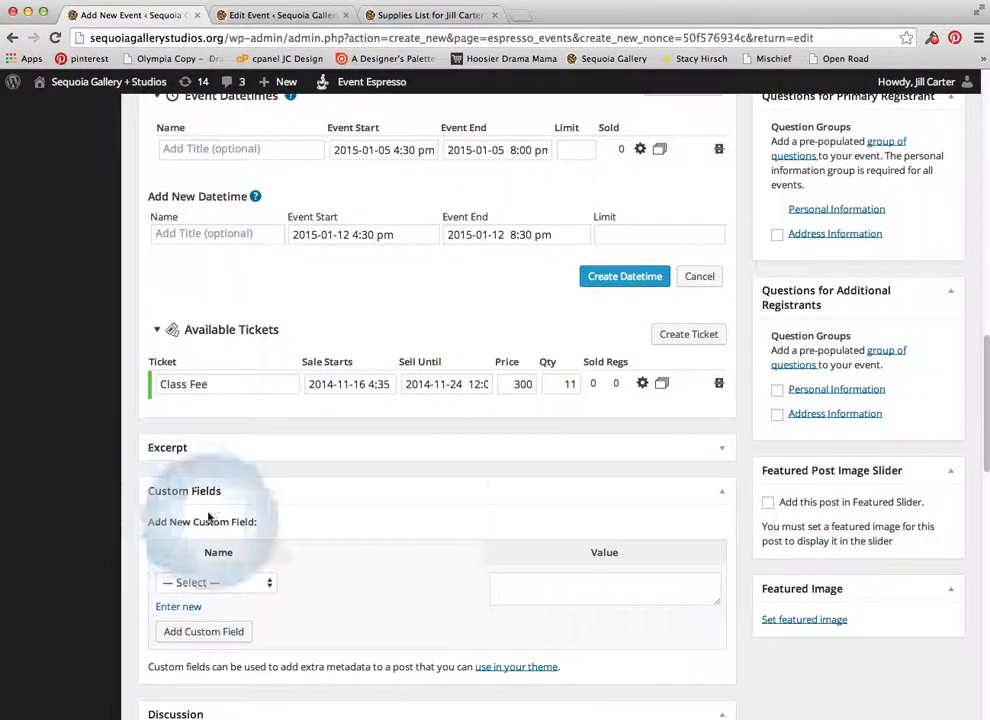
{"action": "scroll", "coordinate": [215, 520], "scroll_direction": "down", "scroll_amount": 4}
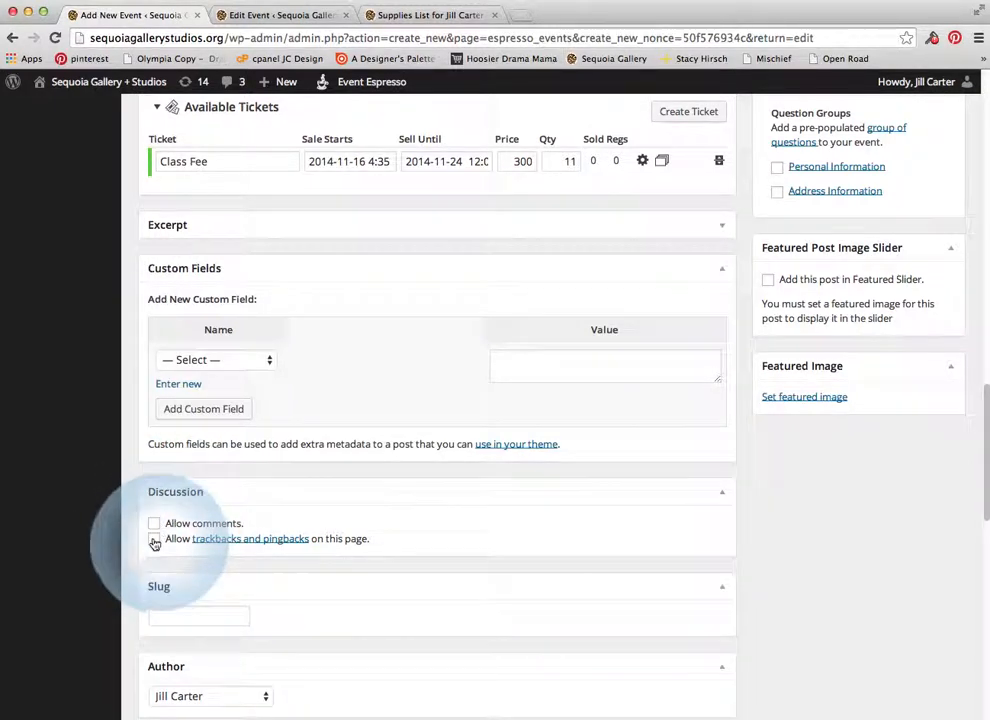
{"action": "scroll", "coordinate": [453, 546], "scroll_direction": "down", "scroll_amount": 4}
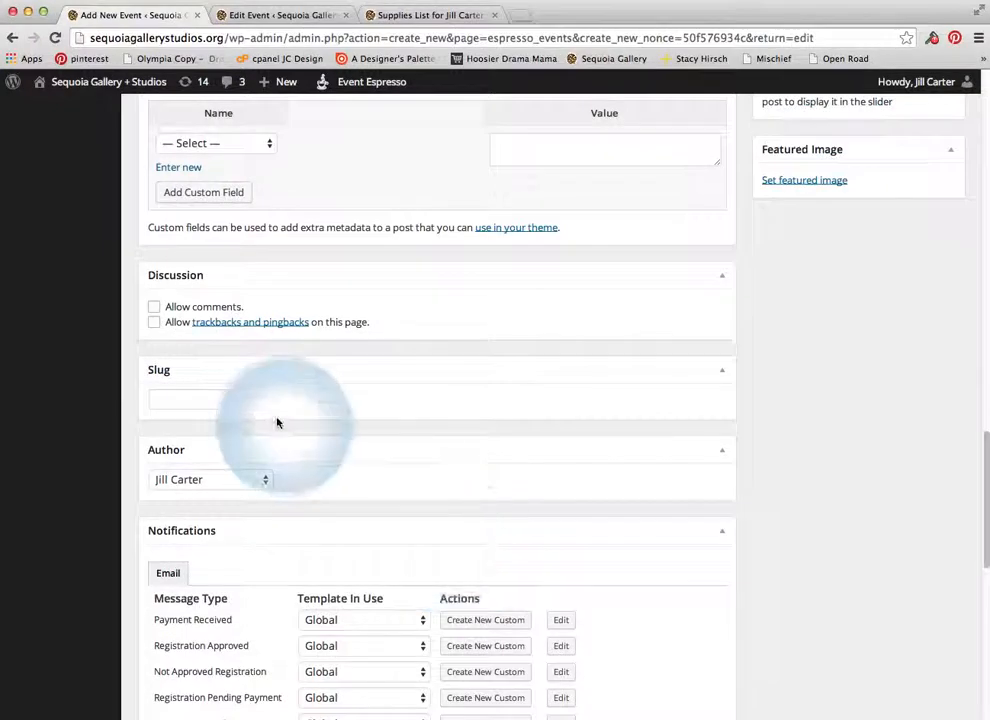
{"action": "scroll", "coordinate": [272, 462], "scroll_direction": "down", "scroll_amount": 3}
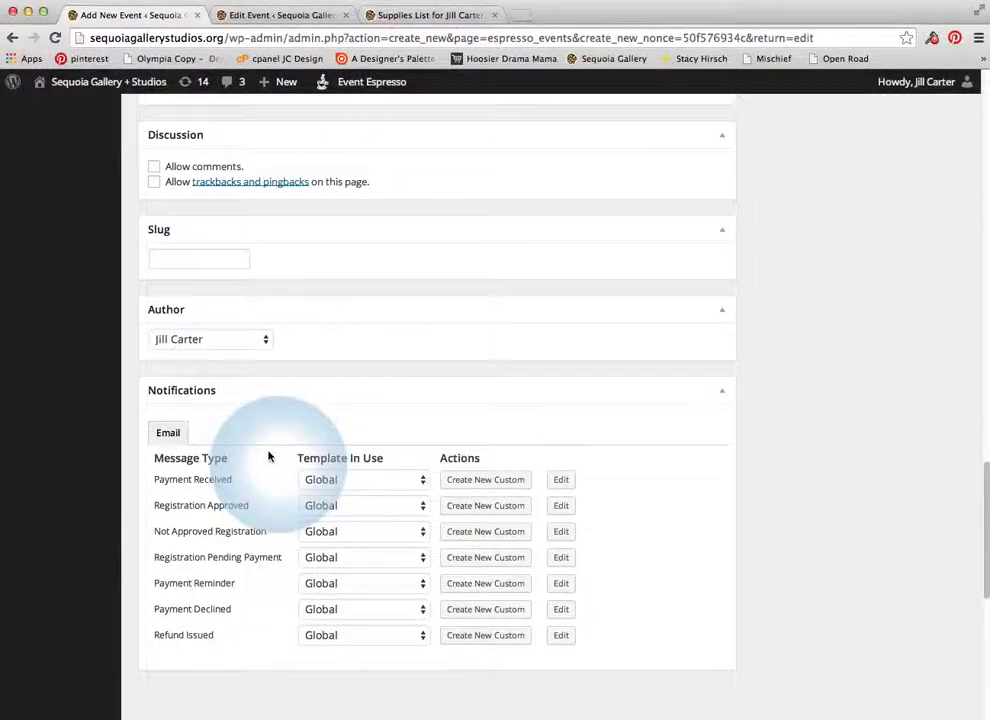
{"action": "left_click", "coordinate": [251, 342]}
{"action": "left_click", "coordinate": [349, 336]}
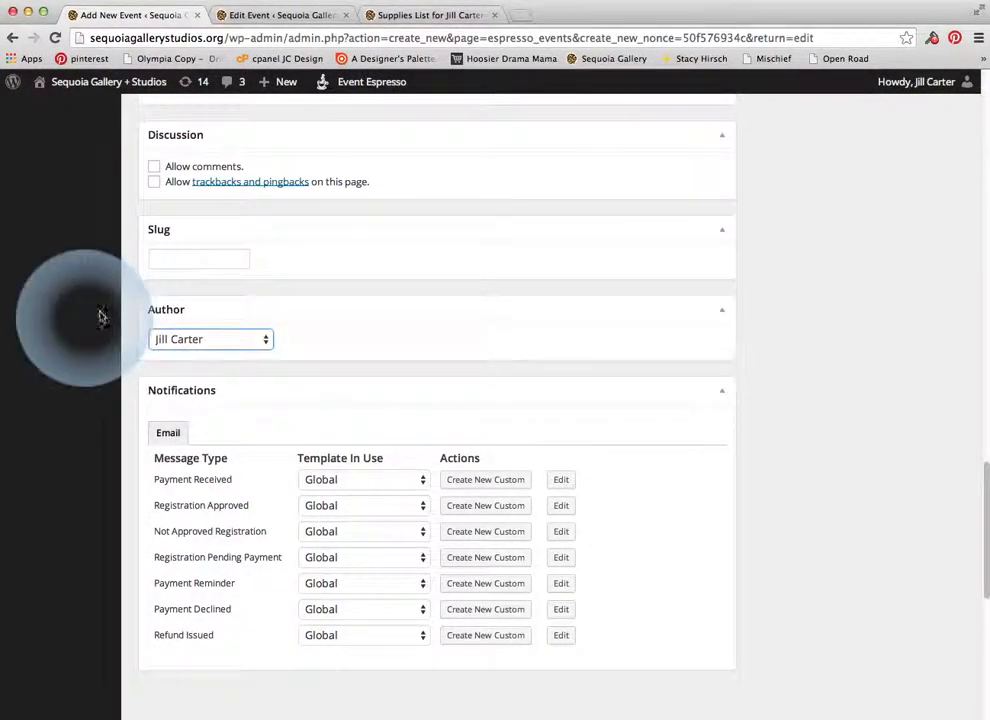
{"action": "scroll", "coordinate": [263, 409], "scroll_direction": "down", "scroll_amount": 1}
{"action": "scroll", "coordinate": [263, 409], "scroll_direction": "down", "scroll_amount": 1}
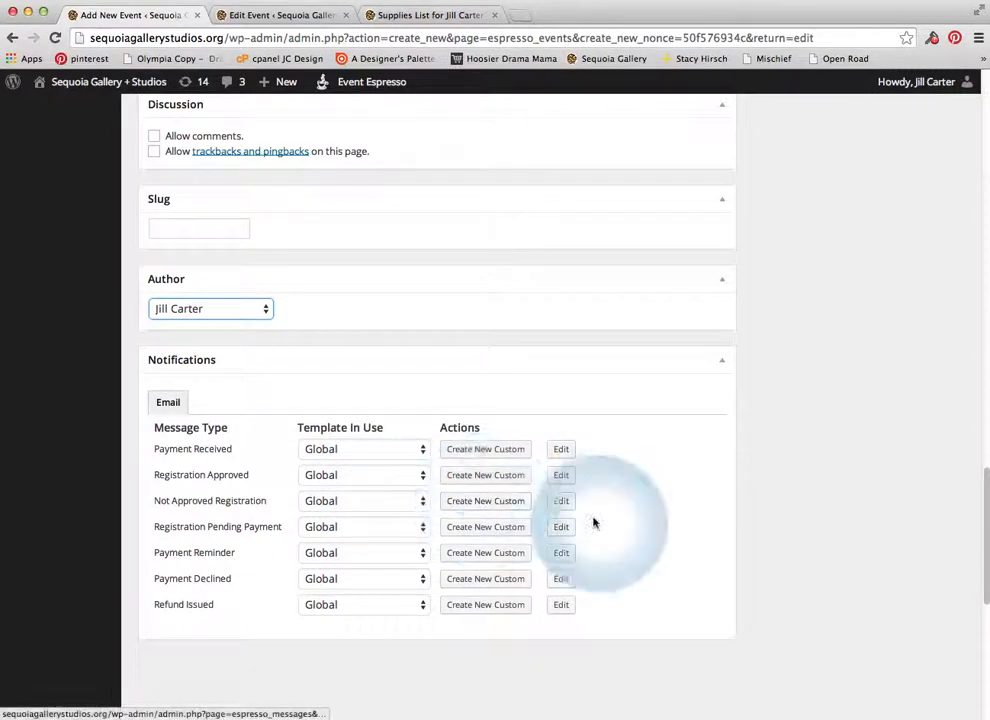
{"action": "scroll", "coordinate": [590, 522], "scroll_direction": "up", "scroll_amount": 3}
{"action": "scroll", "coordinate": [586, 520], "scroll_direction": "up", "scroll_amount": 15}
{"action": "scroll", "coordinate": [582, 517], "scroll_direction": "down", "scroll_amount": 7}
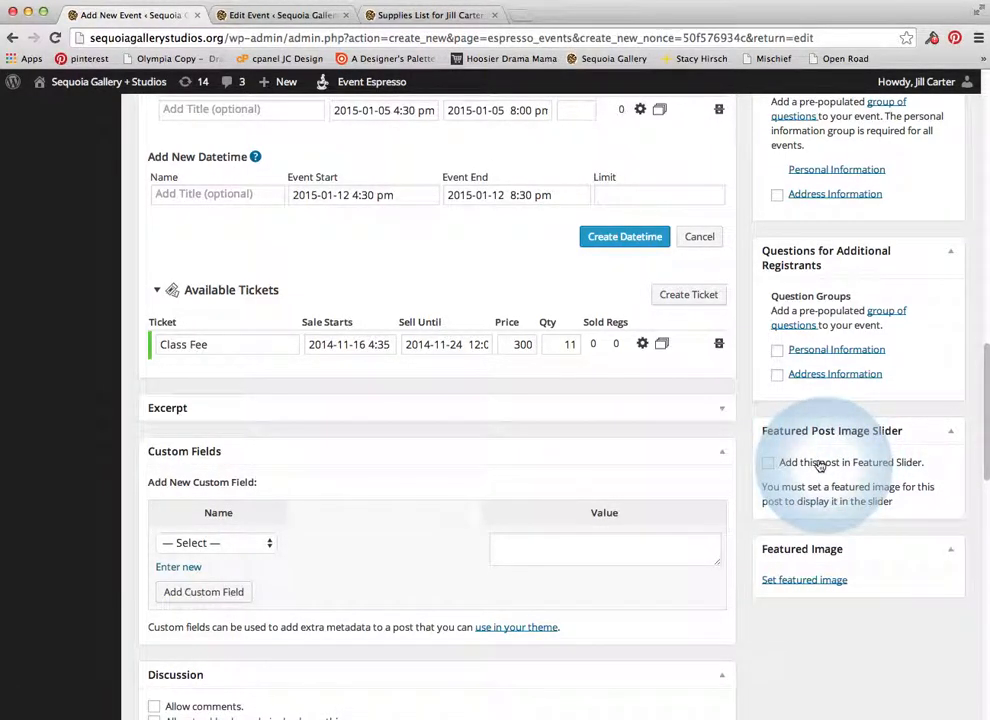
Tick Address Information for primary registrants, and Personal plus Address Information for additional registrants
{"action": "scroll", "coordinate": [835, 460], "scroll_direction": "up", "scroll_amount": 3}
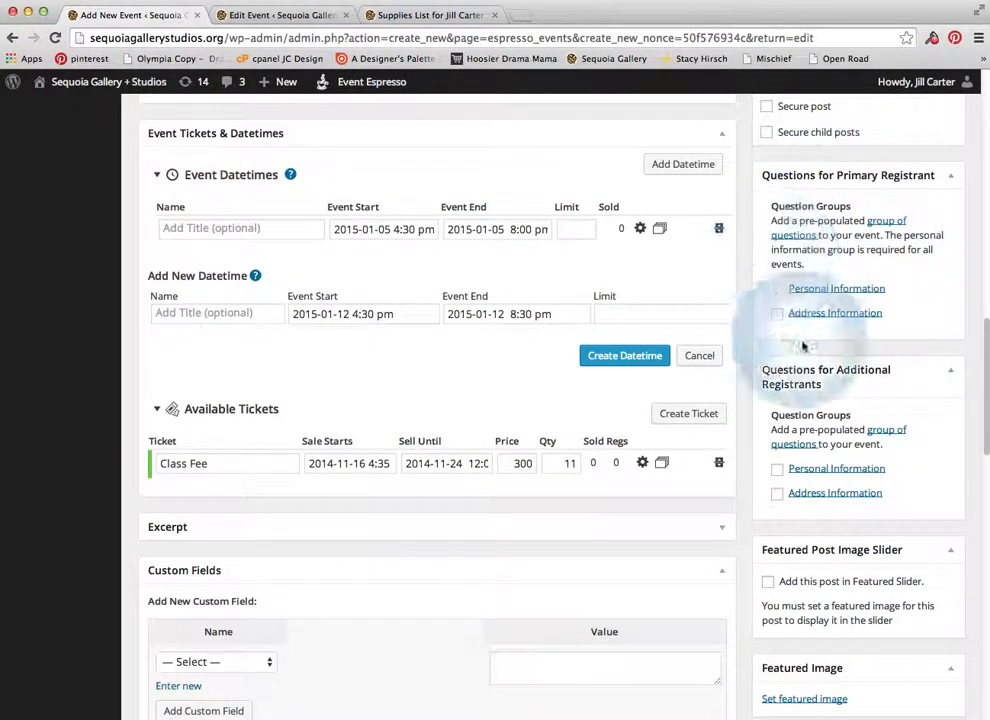
{"action": "scroll", "coordinate": [931, 422], "scroll_direction": "up", "scroll_amount": 1}
{"action": "scroll", "coordinate": [933, 421], "scroll_direction": "up", "scroll_amount": 1}
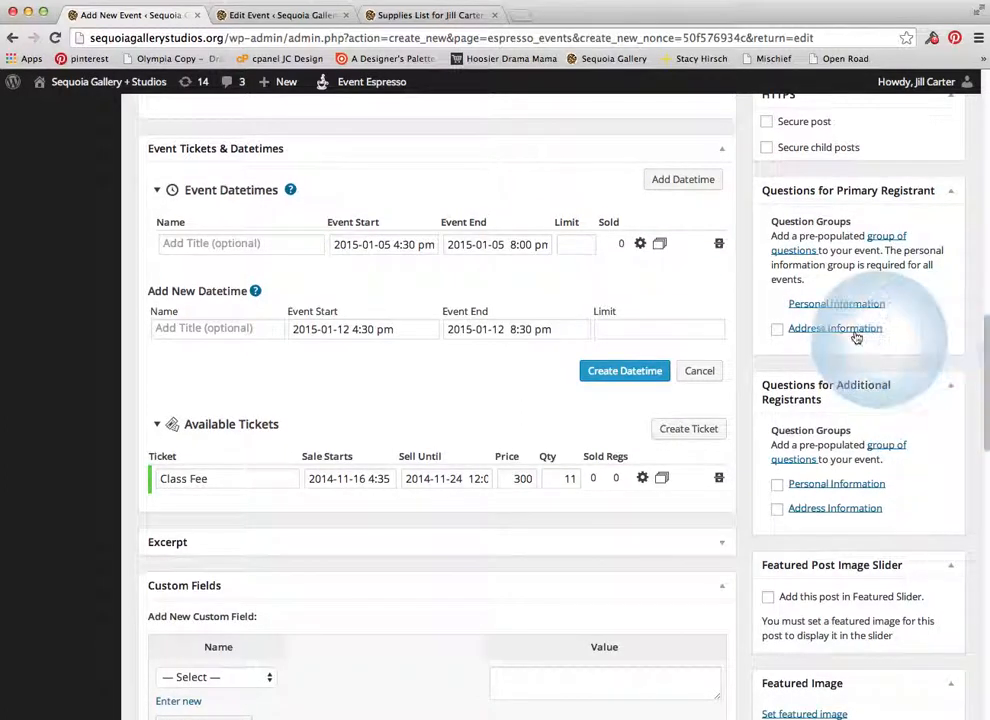
{"action": "left_click", "coordinate": [778, 331]}
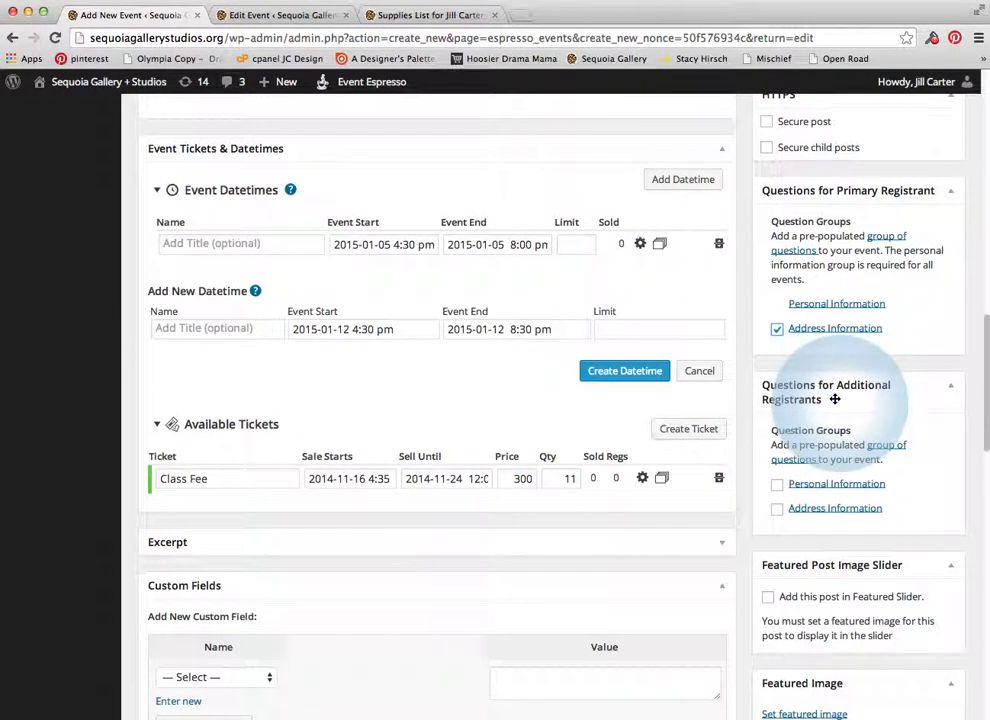
{"action": "left_click", "coordinate": [776, 485]}
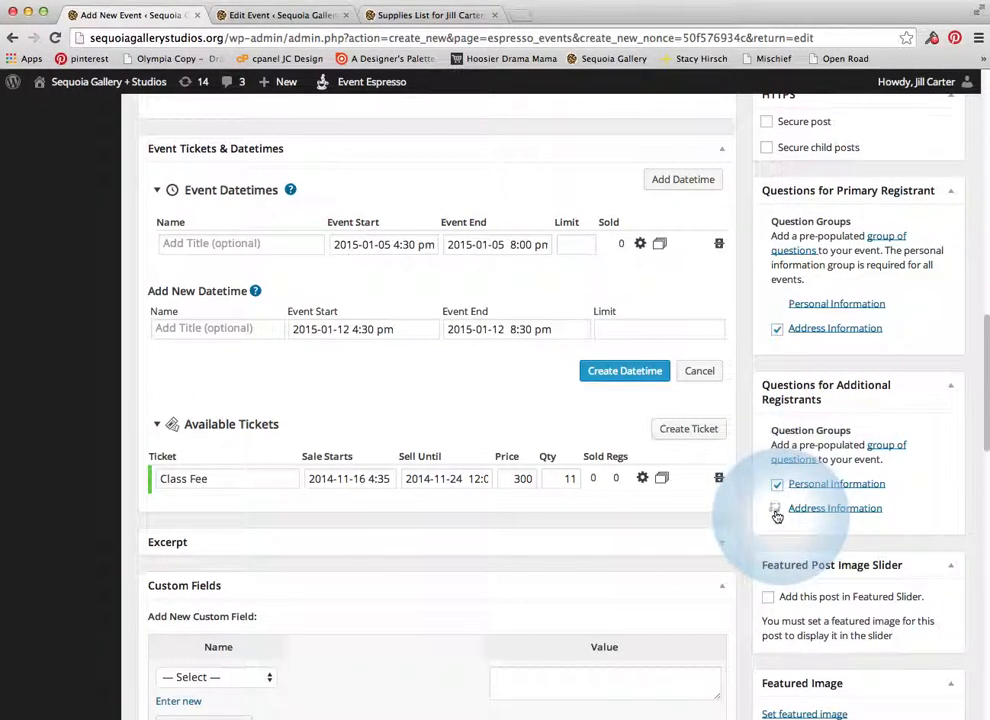
{"action": "left_click", "coordinate": [777, 510]}
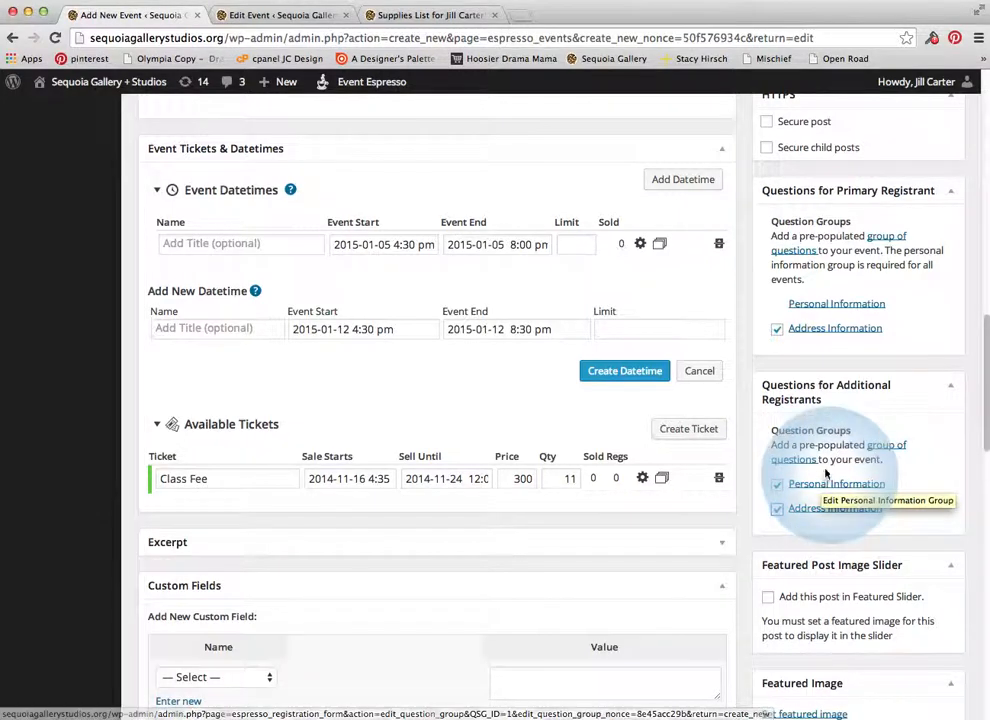
{"action": "scroll", "coordinate": [838, 463], "scroll_direction": "up", "scroll_amount": 1}
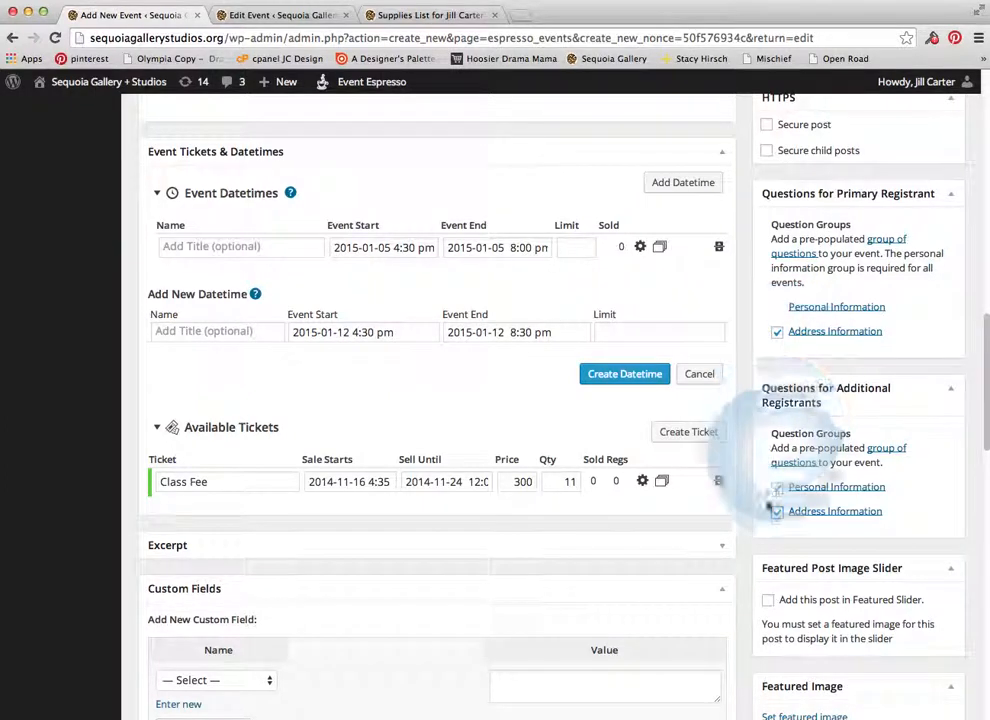
{"action": "scroll", "coordinate": [831, 490], "scroll_direction": "up", "scroll_amount": 1}
{"action": "scroll", "coordinate": [825, 492], "scroll_direction": "up", "scroll_amount": 4}
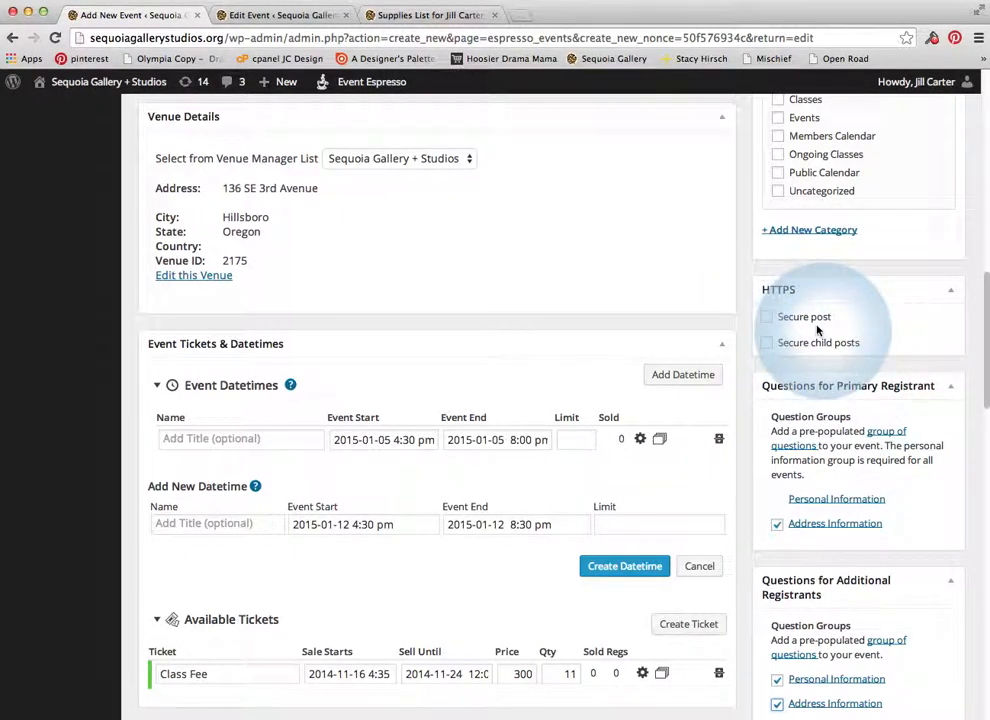
Tick Classes, Members Calendar and Public Calendar in Event Categories, leaving Ongoing Classes unticked
{"action": "scroll", "coordinate": [818, 326], "scroll_direction": "up", "scroll_amount": 2}
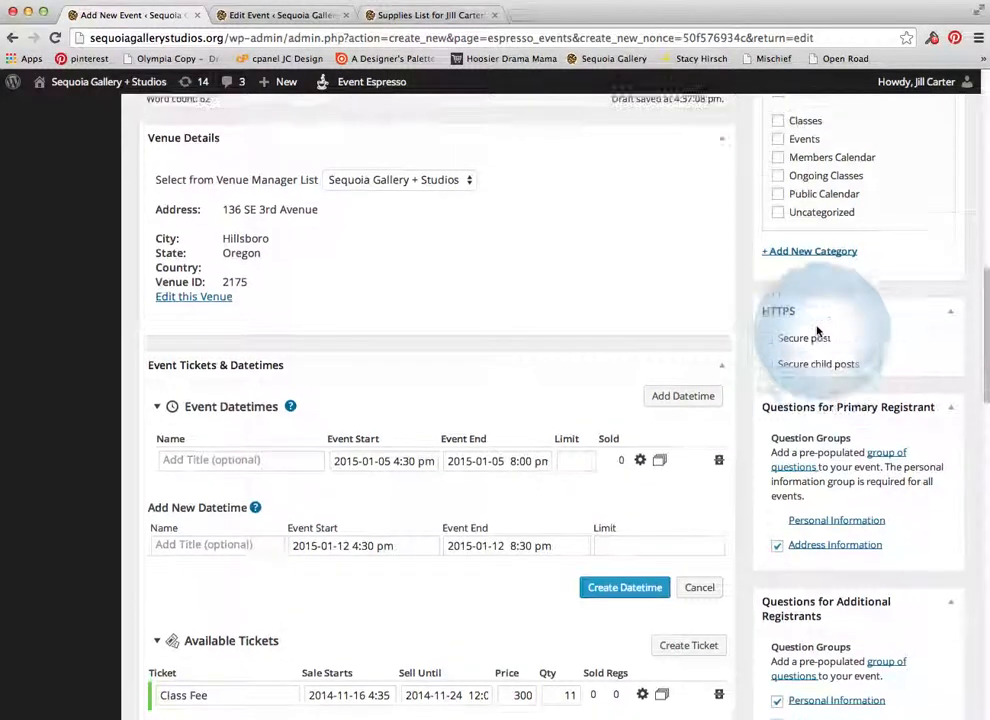
{"action": "scroll", "coordinate": [815, 405], "scroll_direction": "up", "scroll_amount": 1}
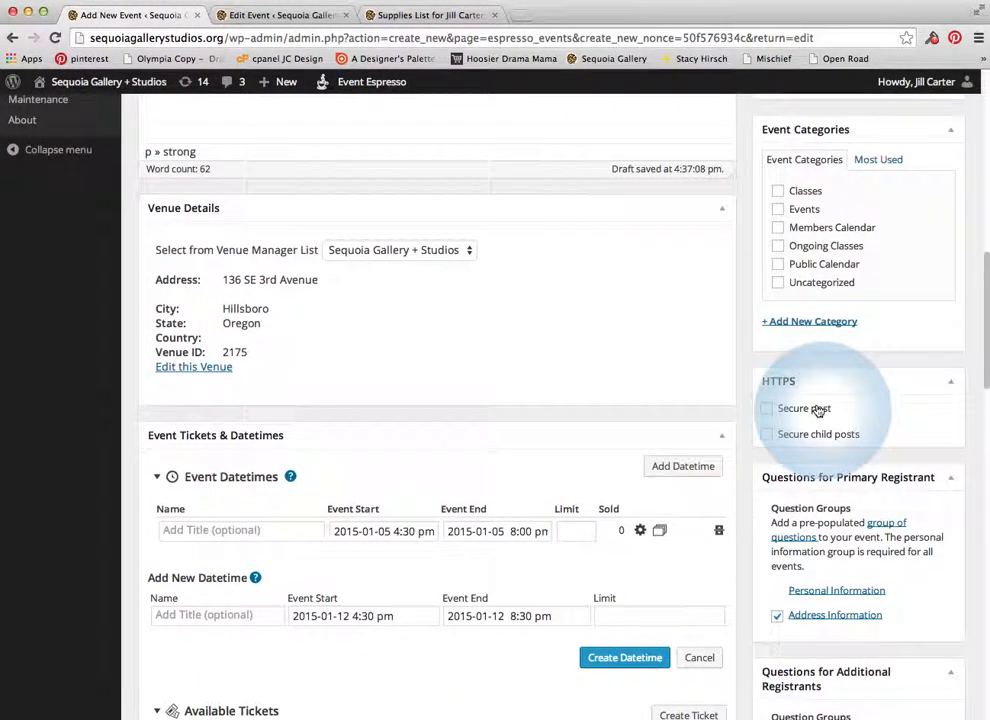
{"action": "scroll", "coordinate": [816, 408], "scroll_direction": "up", "scroll_amount": 4}
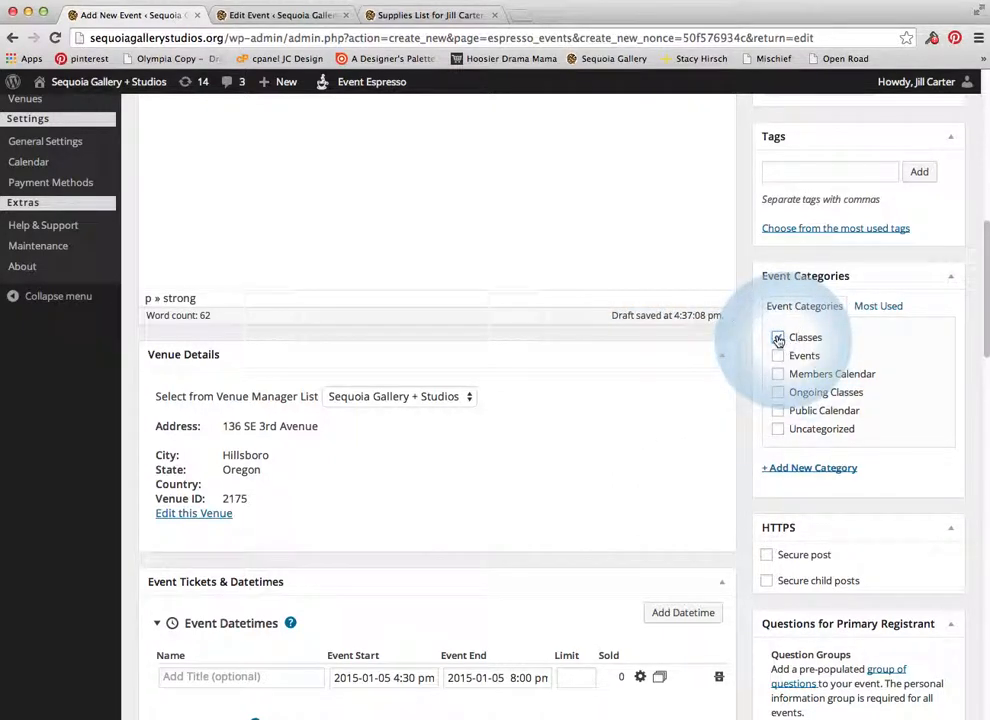
{"action": "left_click", "coordinate": [778, 338]}
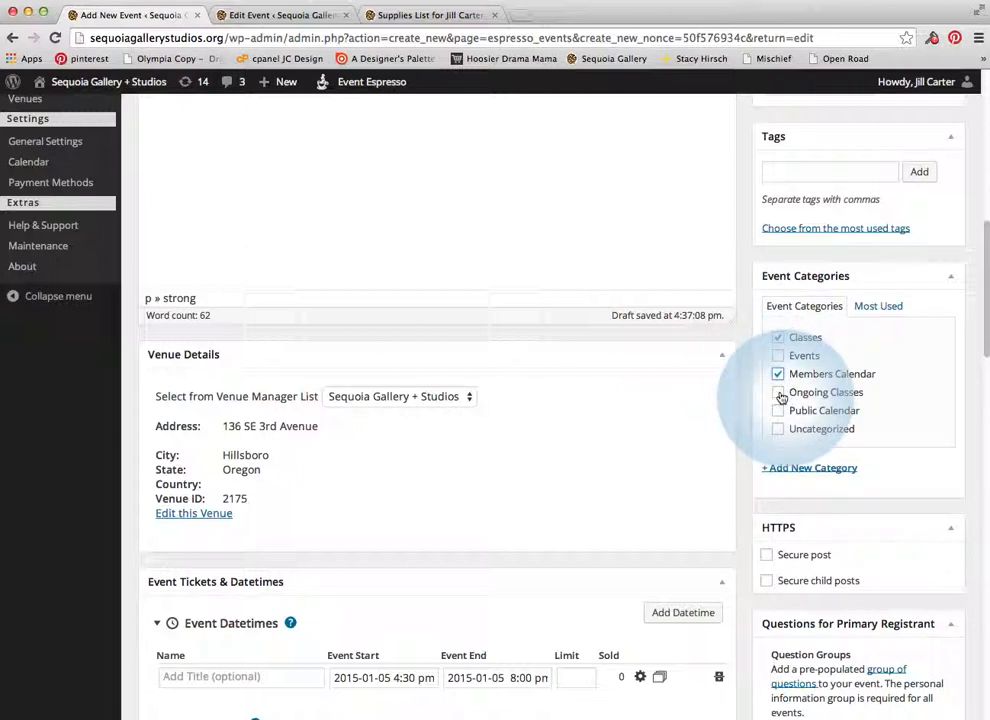
{"action": "left_click", "coordinate": [779, 411]}
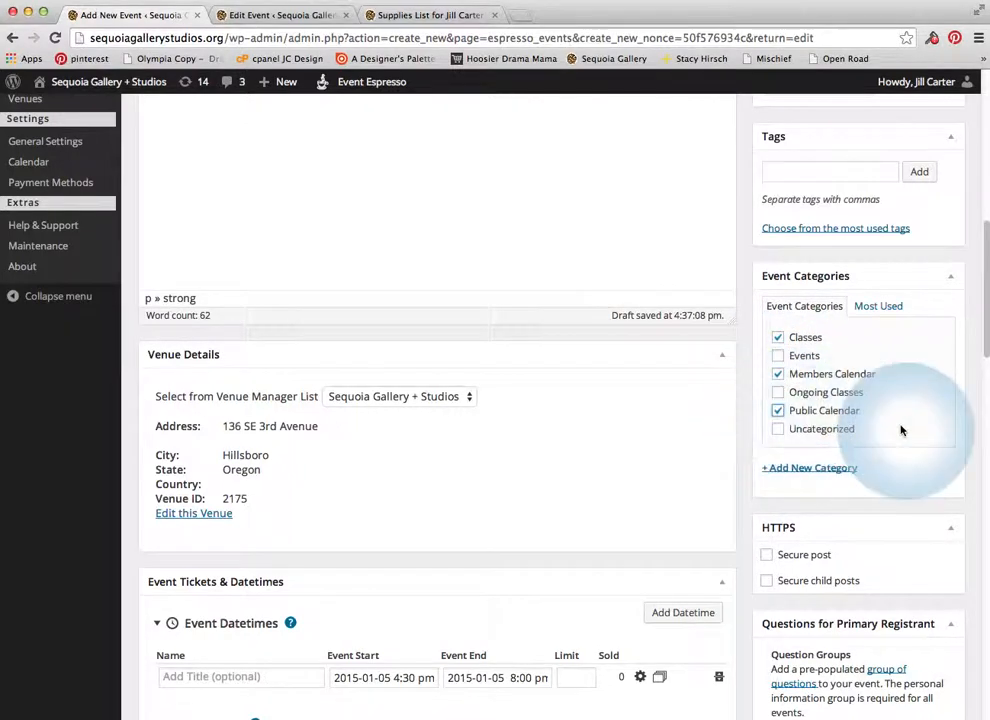
{"action": "left_click", "coordinate": [779, 393]}
{"action": "left_click", "coordinate": [778, 337]}
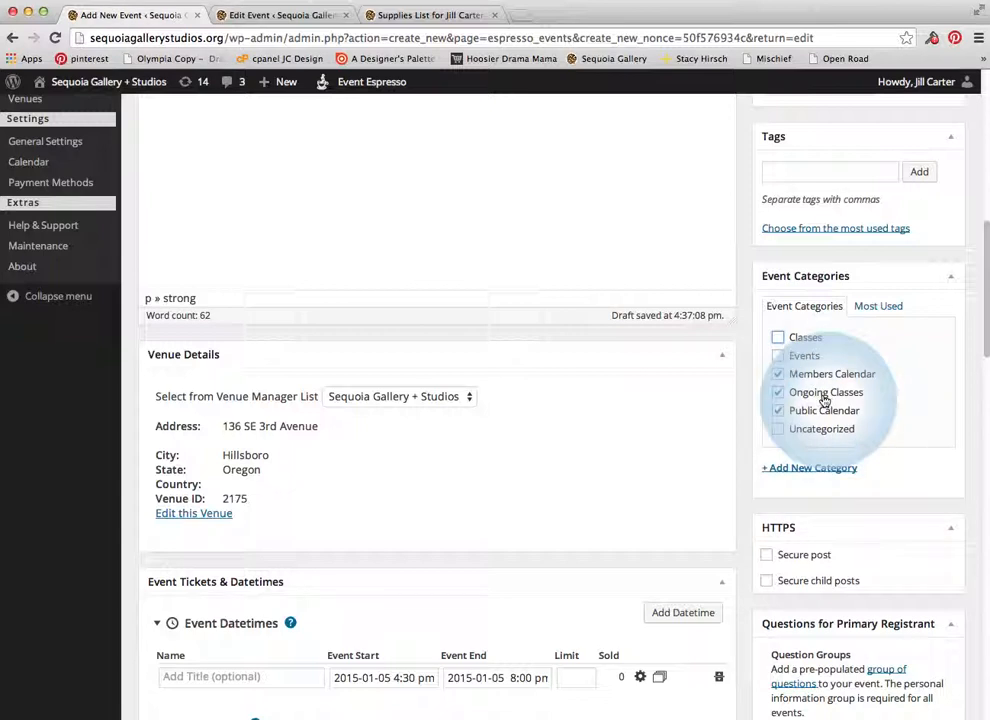
{"action": "left_click", "coordinate": [776, 410]}
{"action": "left_click", "coordinate": [779, 393]}
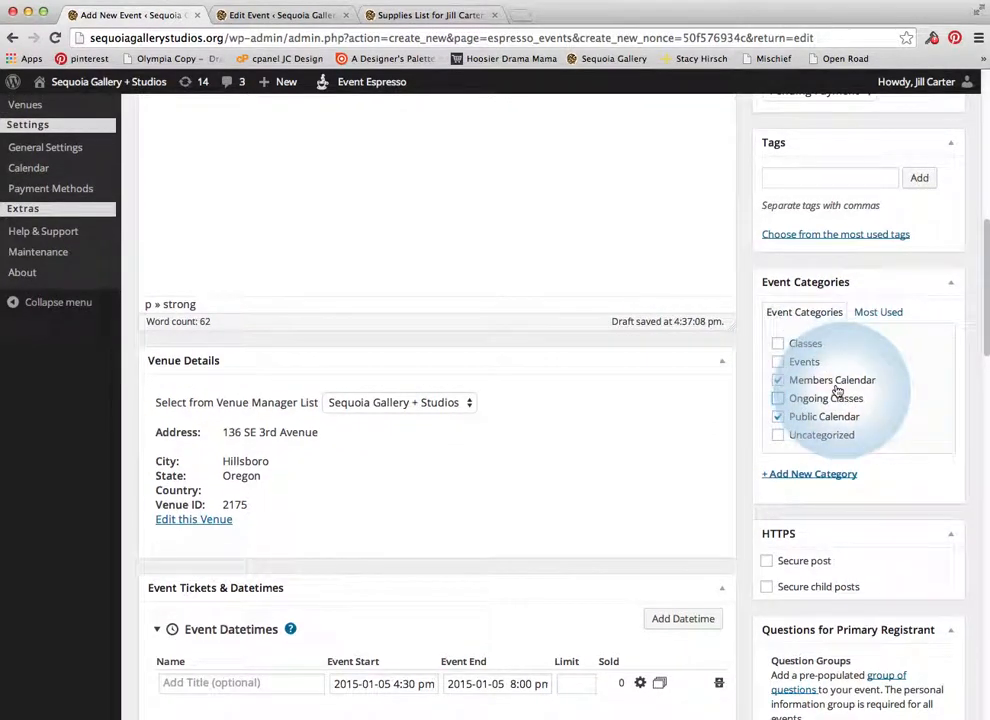
{"action": "left_click", "coordinate": [778, 380]}
{"action": "left_click", "coordinate": [778, 343]}
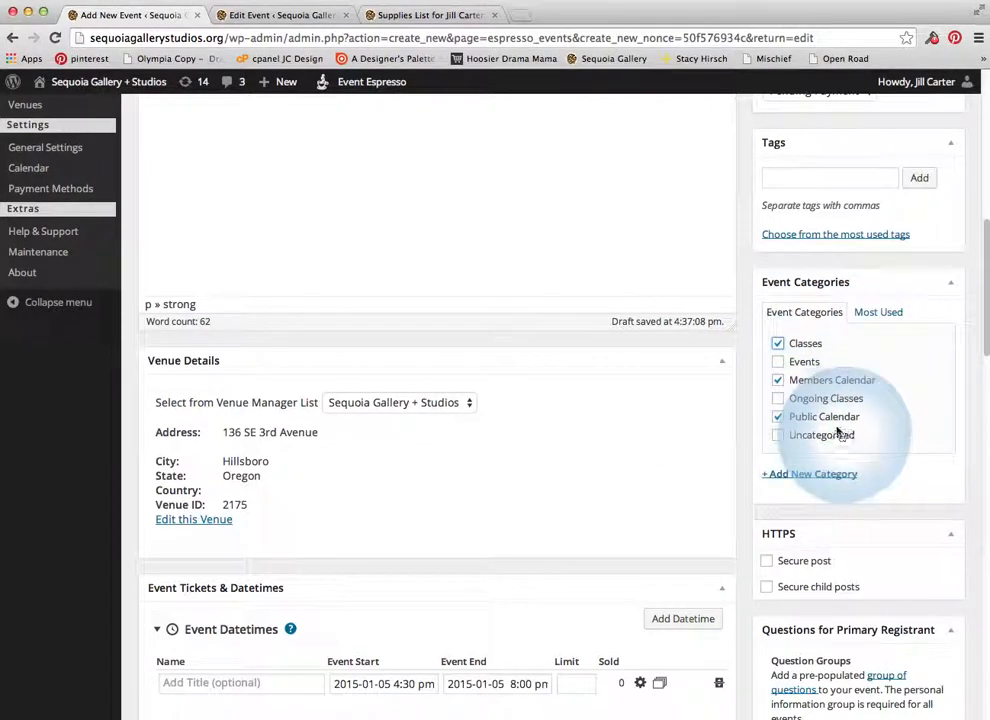
{"action": "scroll", "coordinate": [838, 436], "scroll_direction": "up", "scroll_amount": 5}
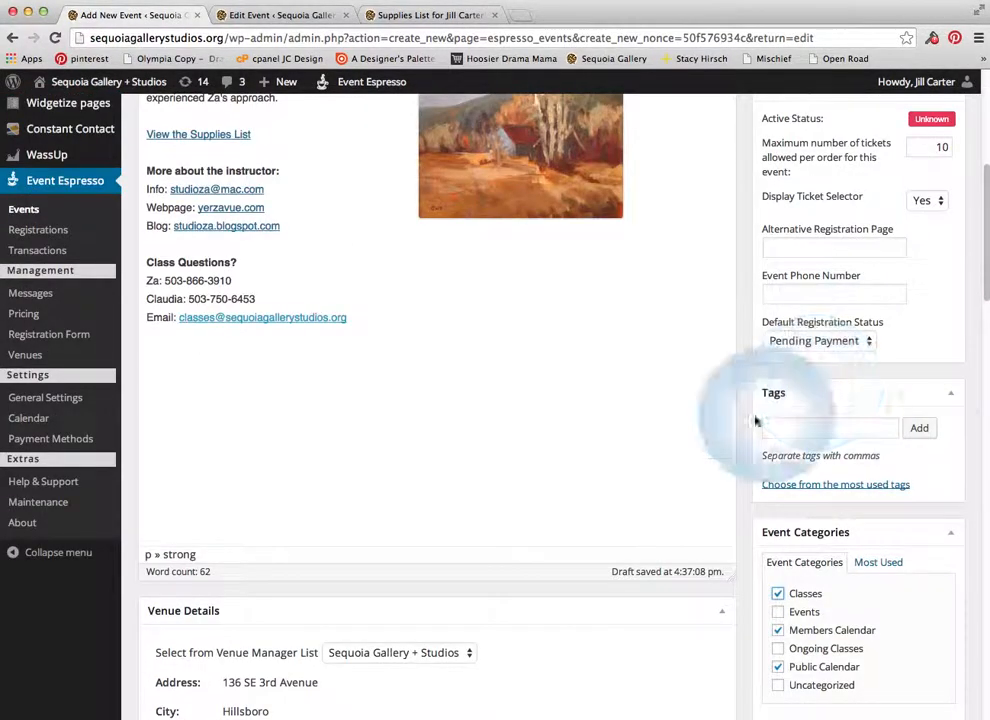
Set the maximum tickets per order to 5 and keep Display Ticket Selector on Yes
{"action": "scroll", "coordinate": [833, 447], "scroll_direction": "up", "scroll_amount": 5}
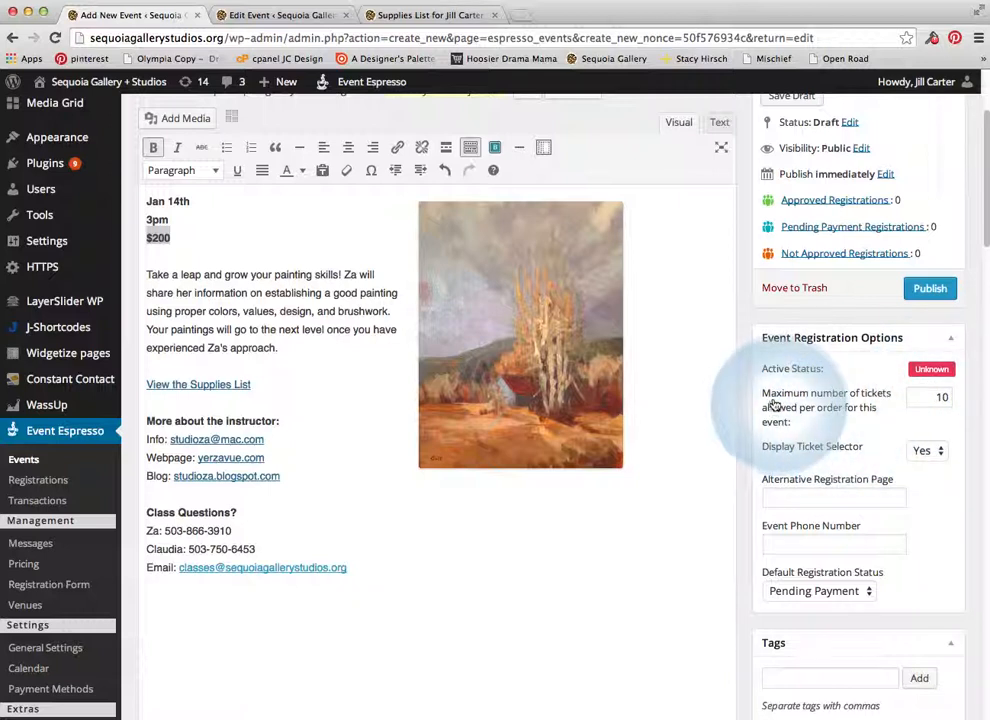
{"action": "left_click", "coordinate": [948, 396]}
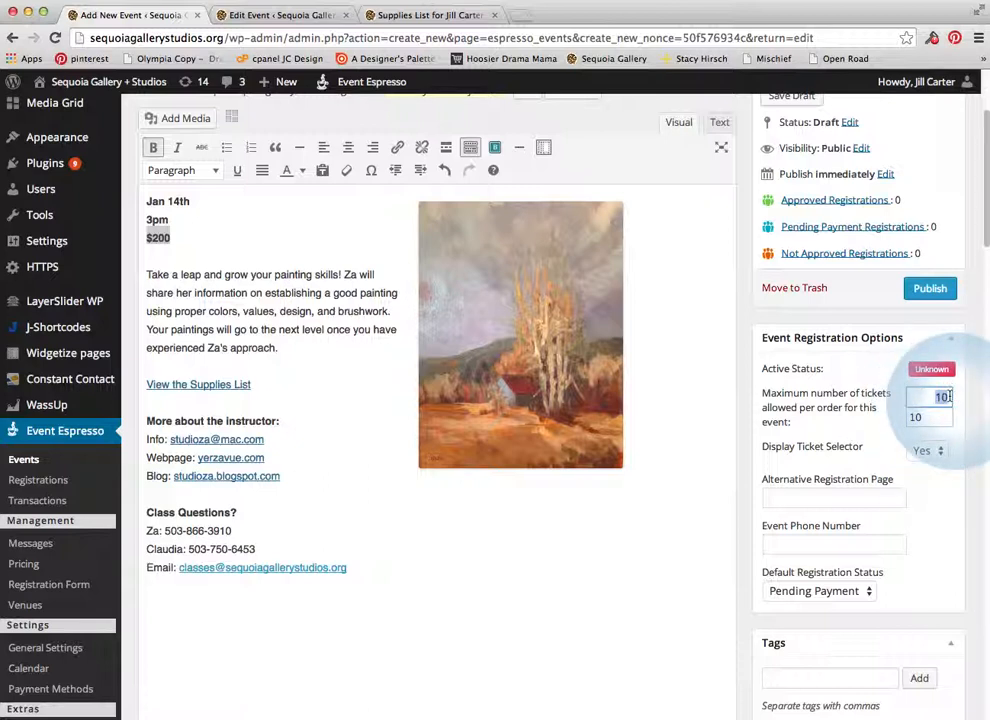
{"action": "left_click", "coordinate": [855, 418]}
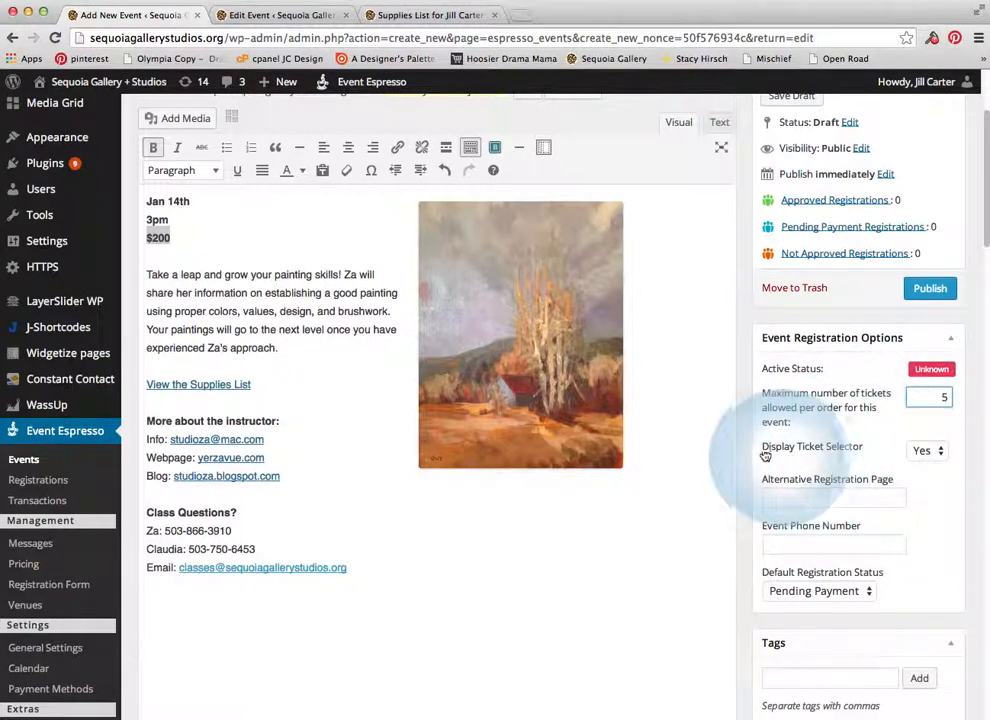
{"action": "left_click", "coordinate": [927, 452]}
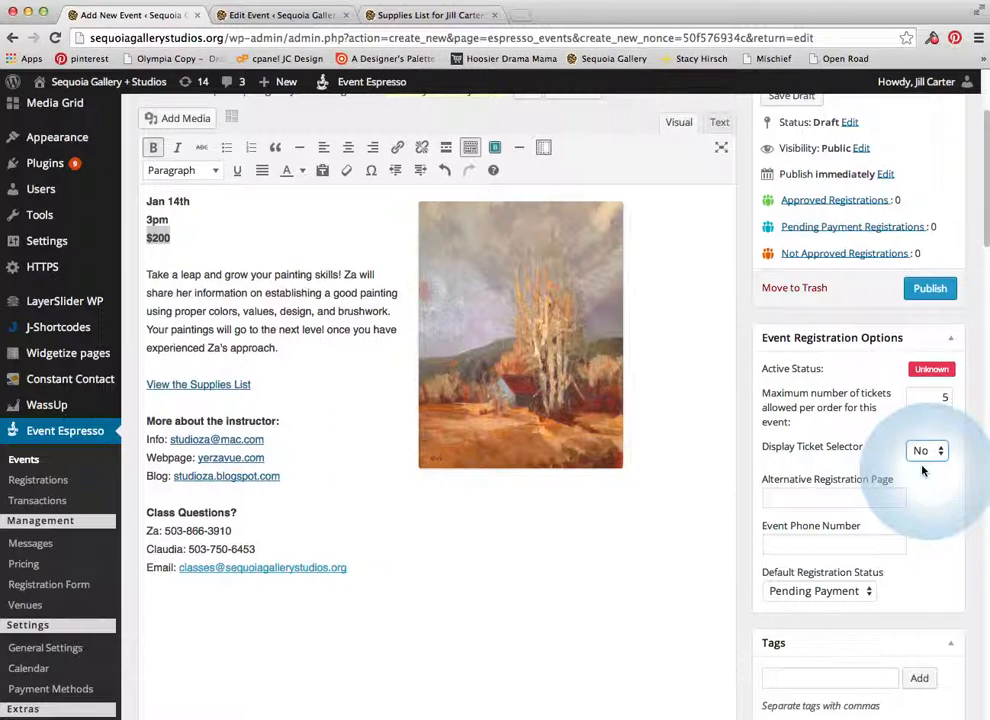
{"action": "left_click", "coordinate": [920, 452]}
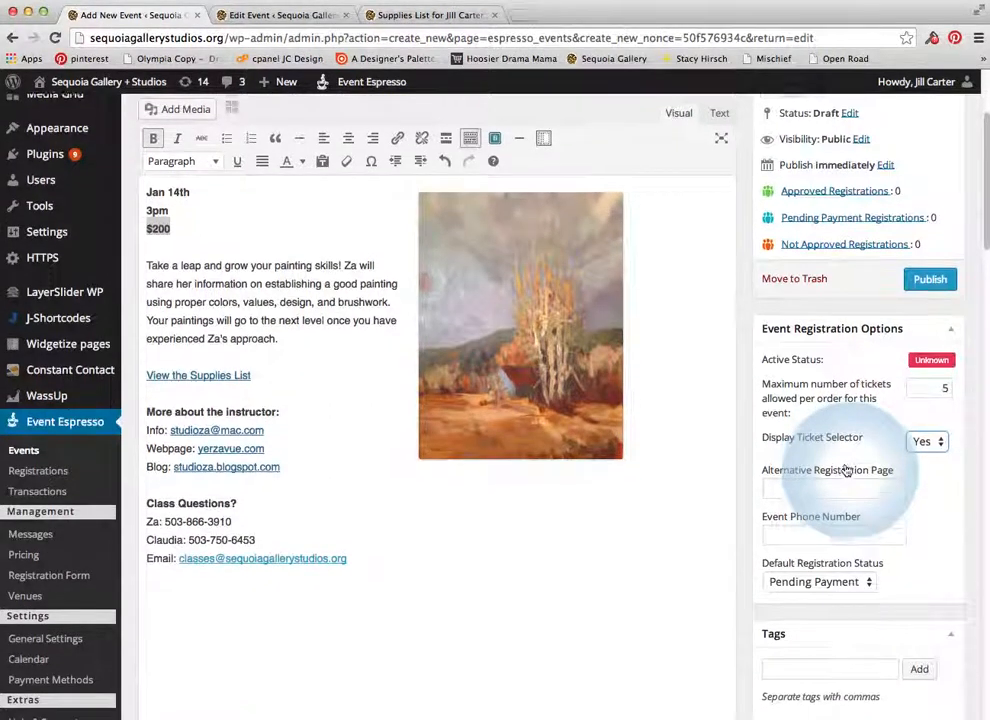
{"action": "scroll", "coordinate": [845, 468], "scroll_direction": "down", "scroll_amount": 2}
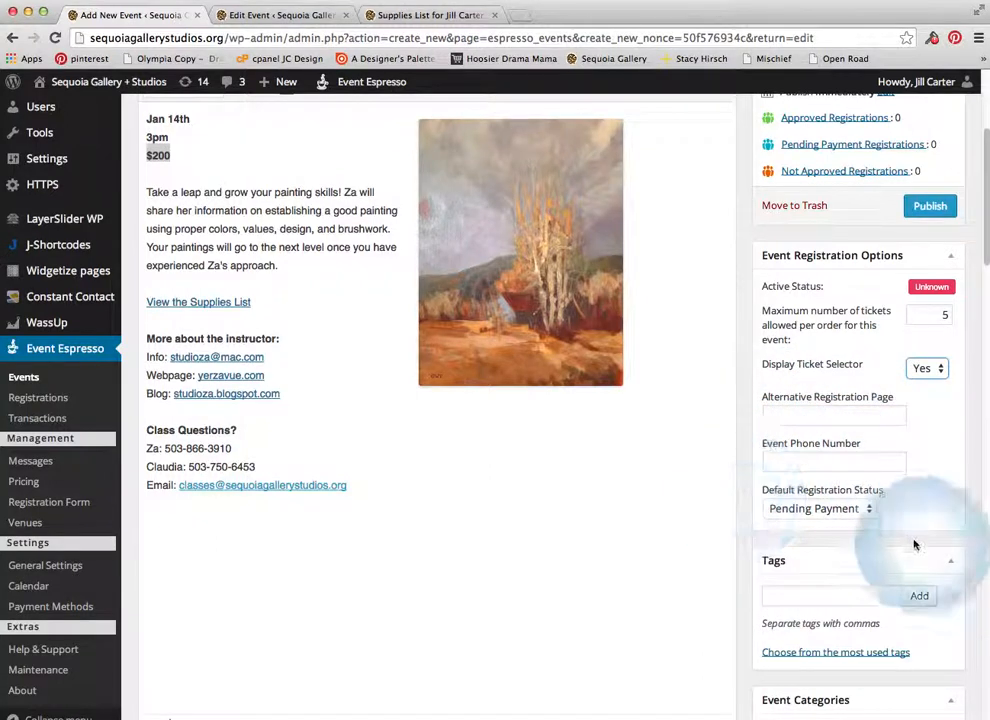
Set the Default Registration Status to Approved
{"action": "left_click", "coordinate": [851, 510]}
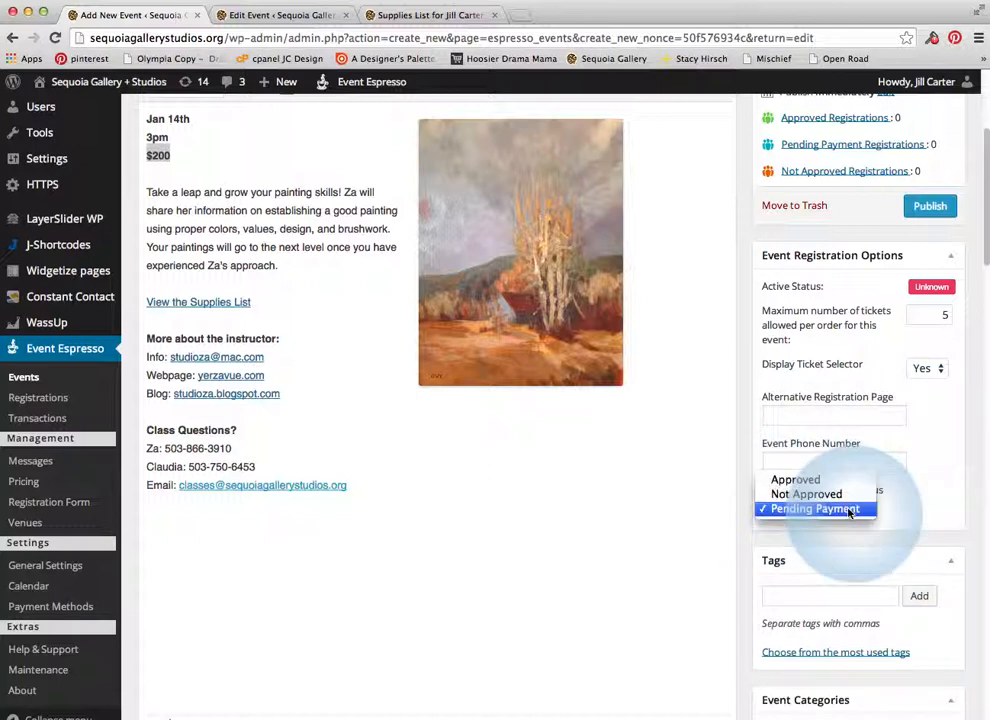
{"action": "left_click", "coordinate": [822, 481]}
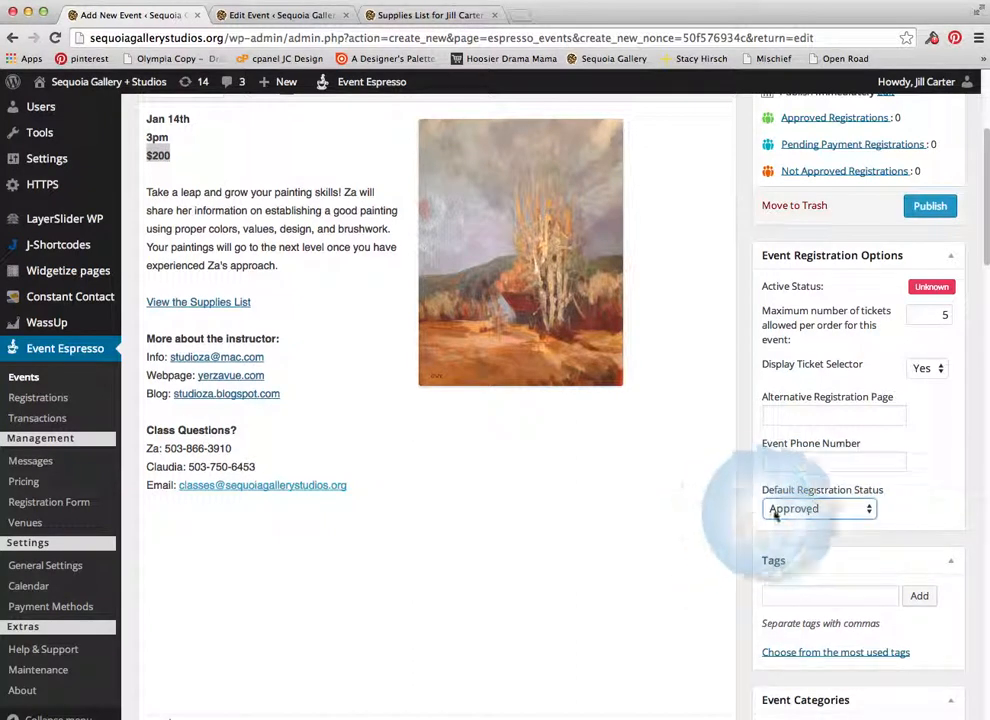
{"action": "left_click", "coordinate": [840, 510]}
{"action": "left_click", "coordinate": [621, 497]}
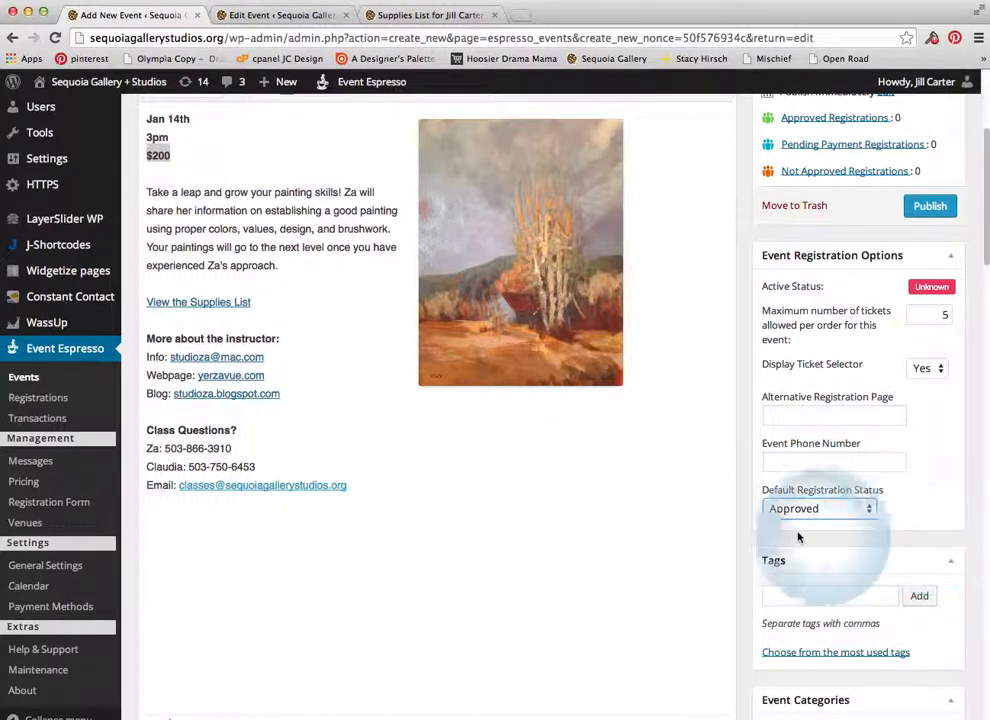
Publish event #302 and bring up the site name's Visit Site menu in the admin bar
{"action": "scroll", "coordinate": [791, 549], "scroll_direction": "up", "scroll_amount": 5}
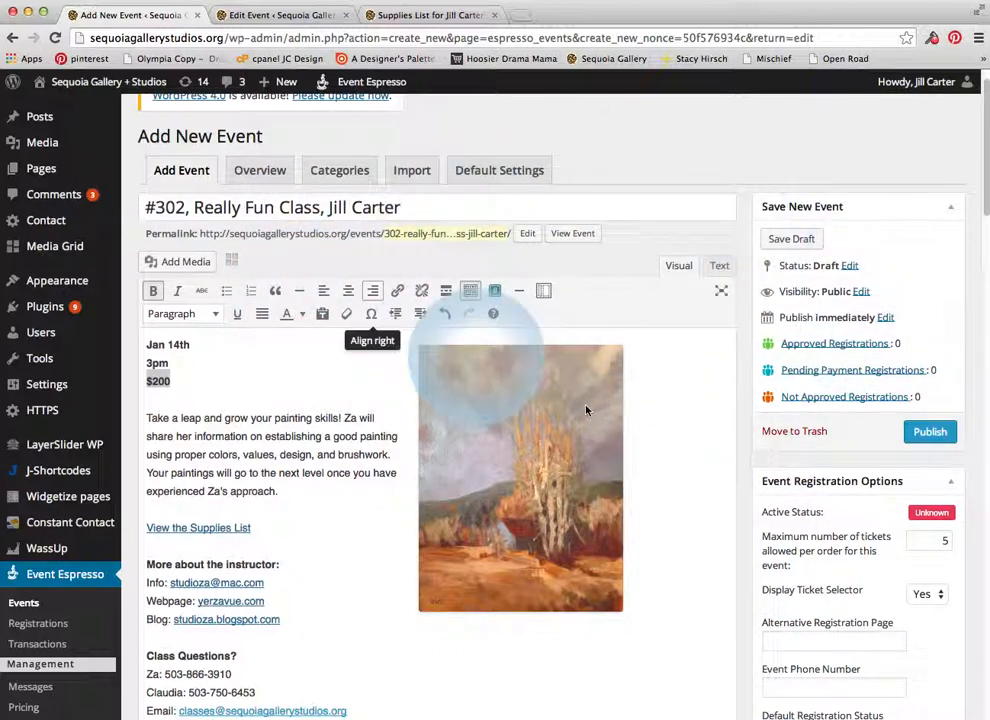
{"action": "left_click", "coordinate": [922, 432]}
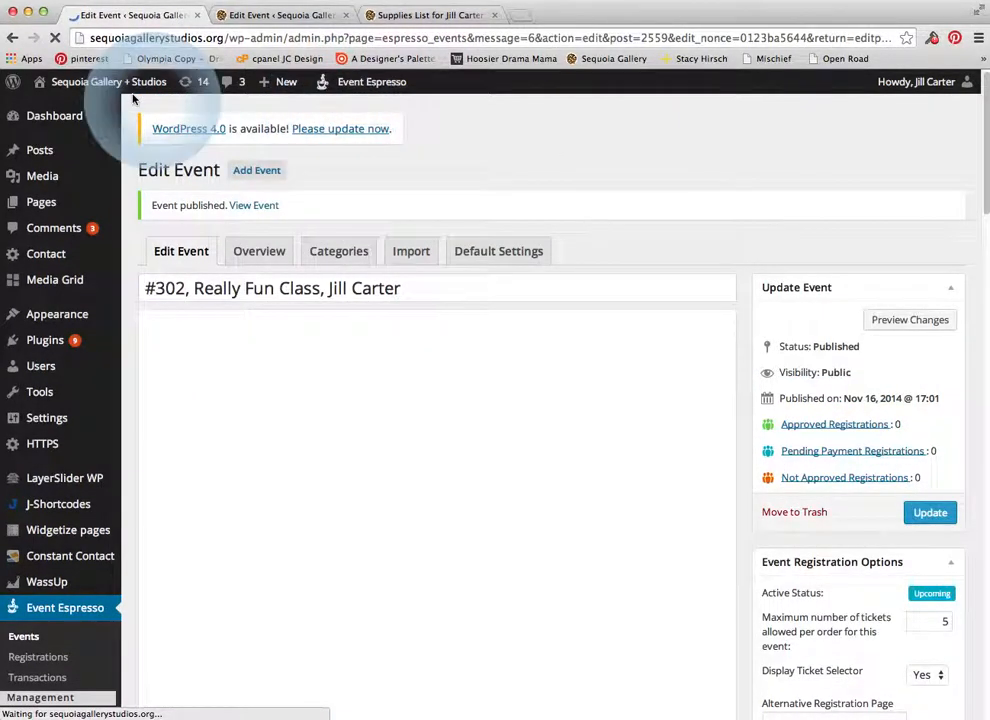
{"action": "mouse_move", "coordinate": [105, 86]}
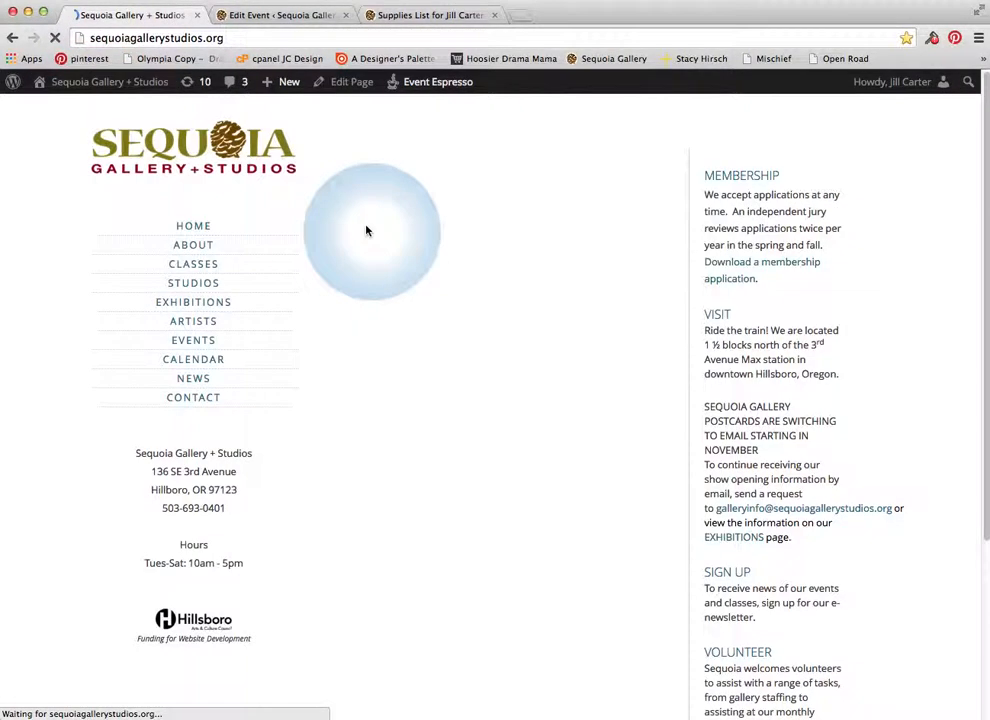
Go to the Classes page and open the #302 Really Fun Class details
{"action": "left_click", "coordinate": [205, 267]}
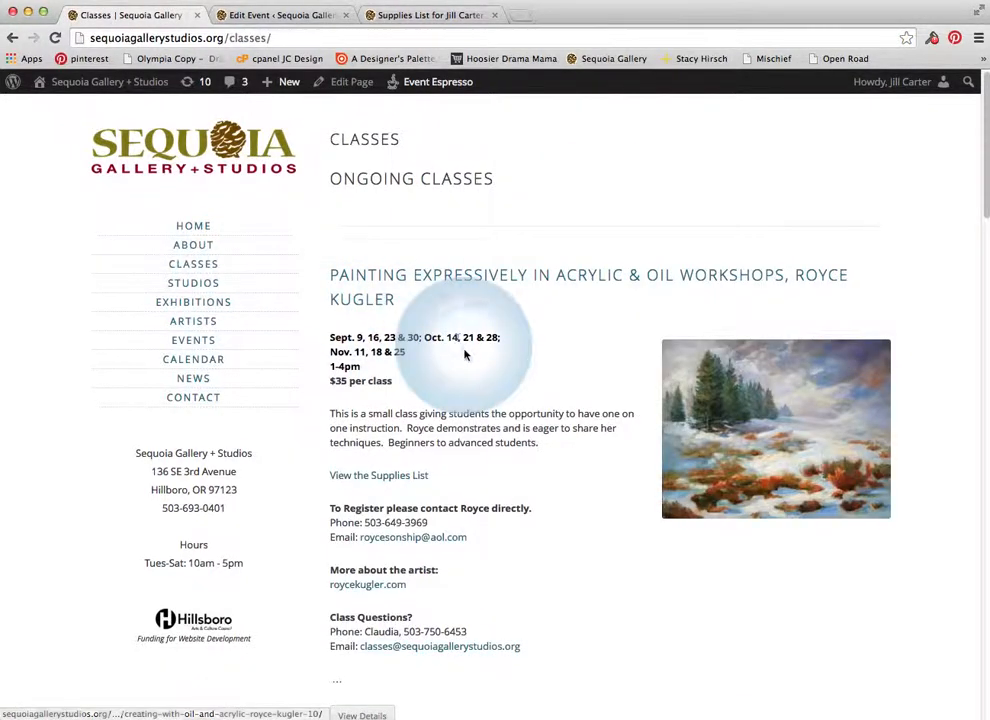
{"action": "scroll", "coordinate": [513, 391], "scroll_direction": "down", "scroll_amount": 15}
{"action": "scroll", "coordinate": [513, 391], "scroll_direction": "down", "scroll_amount": 5}
{"action": "scroll", "coordinate": [513, 388], "scroll_direction": "down", "scroll_amount": 10}
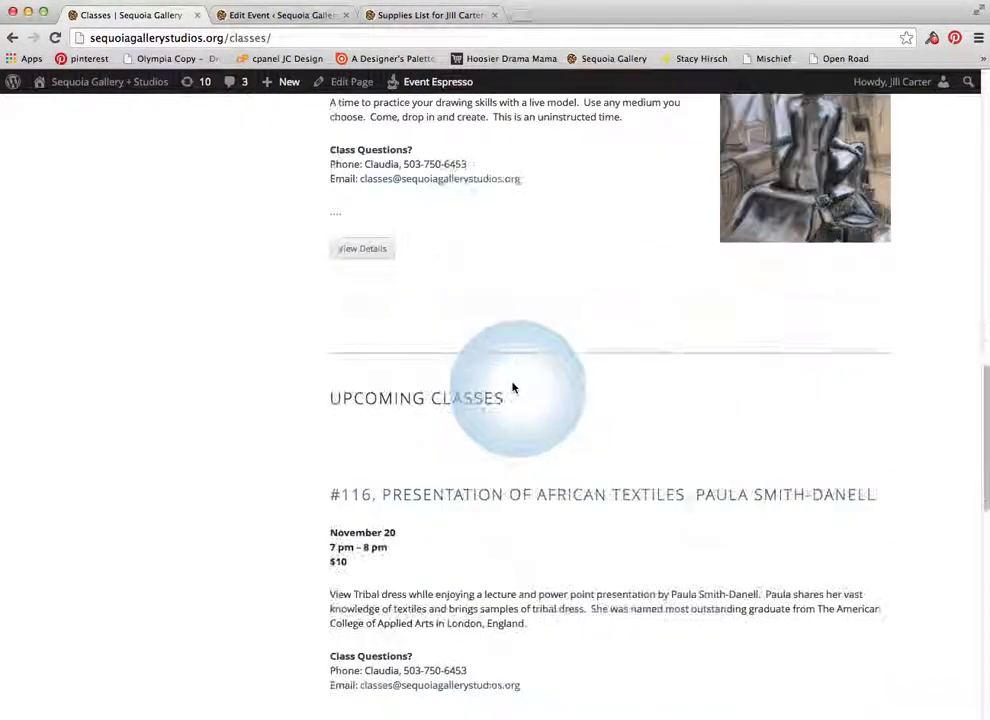
{"action": "scroll", "coordinate": [511, 385], "scroll_direction": "down", "scroll_amount": 2}
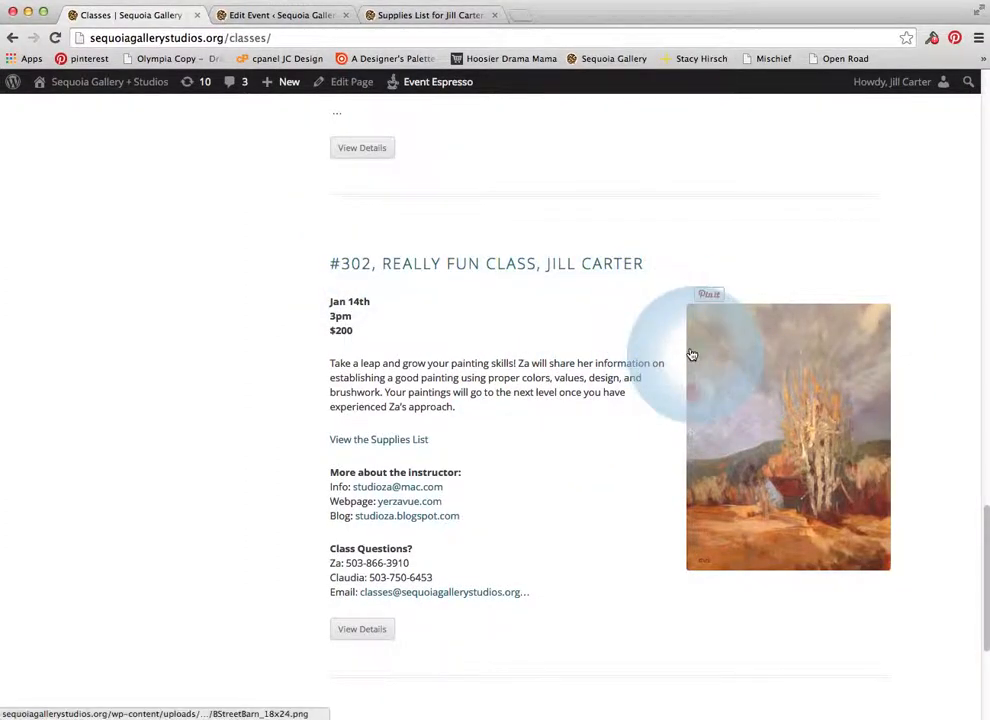
{"action": "left_click", "coordinate": [362, 632]}
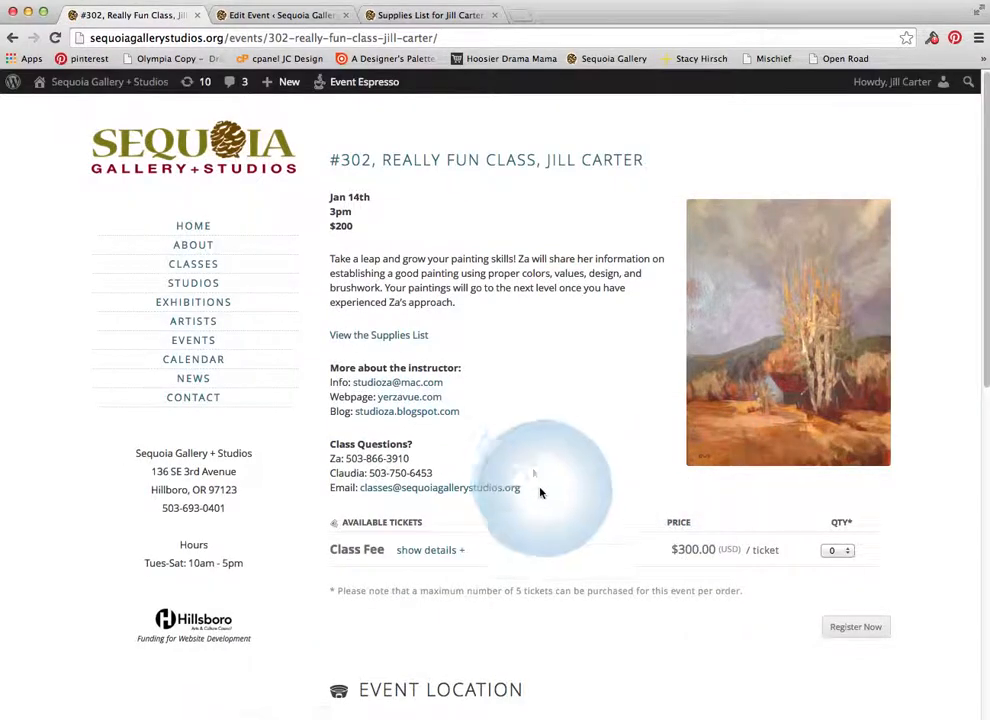
Set the $300.00 Class Fee ticket quantity to 1
{"action": "scroll", "coordinate": [520, 515], "scroll_direction": "down", "scroll_amount": 1}
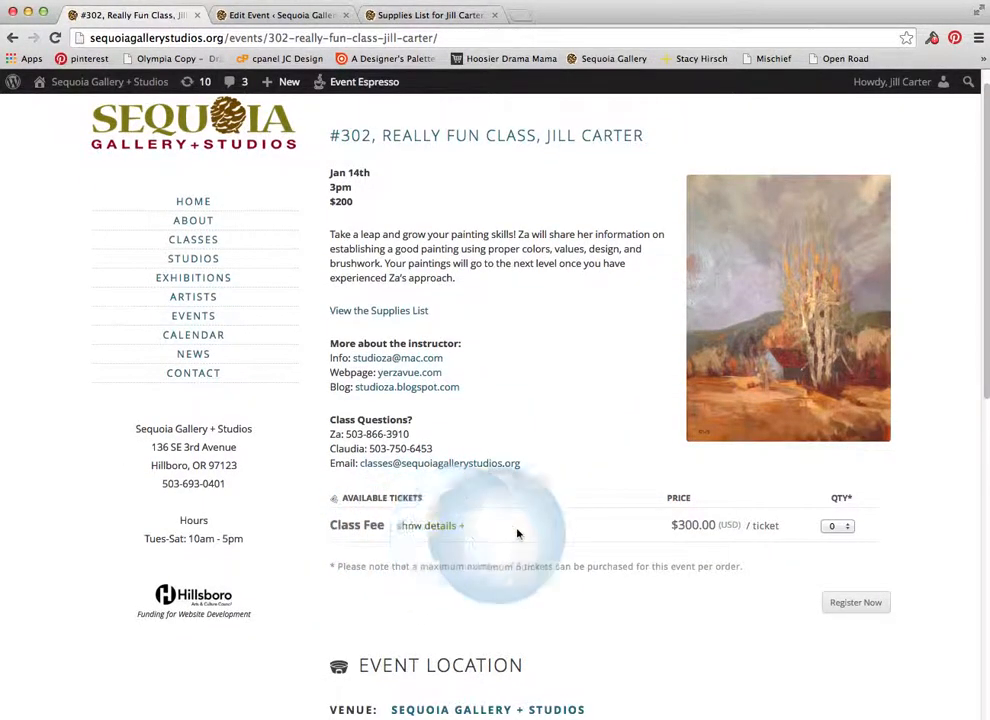
{"action": "left_click", "coordinate": [840, 526]}
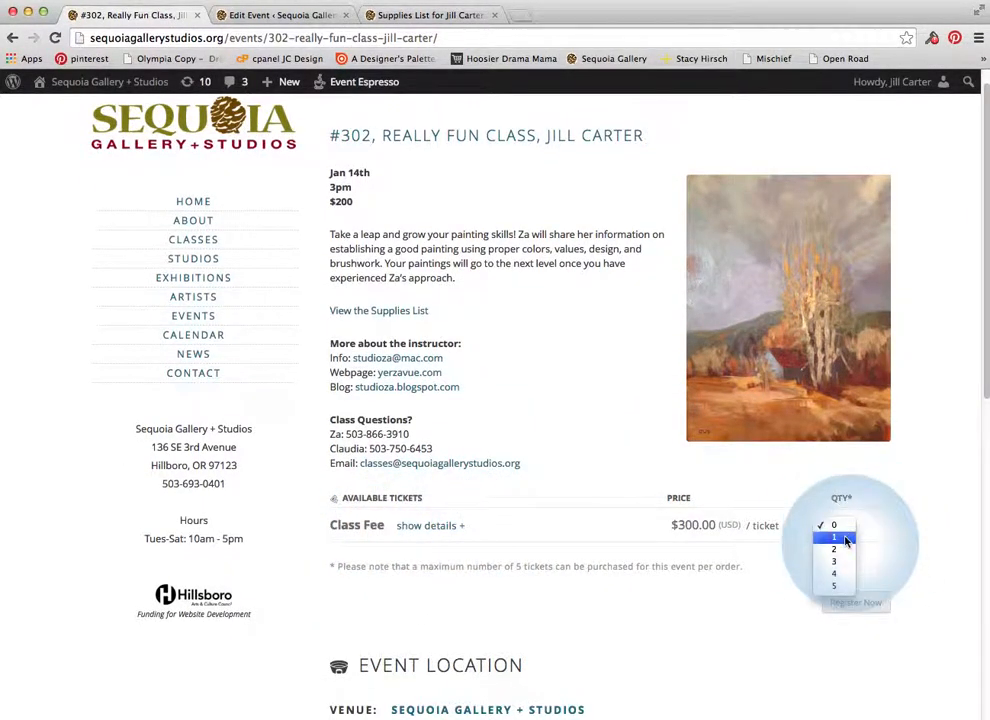
{"action": "left_click", "coordinate": [845, 539]}
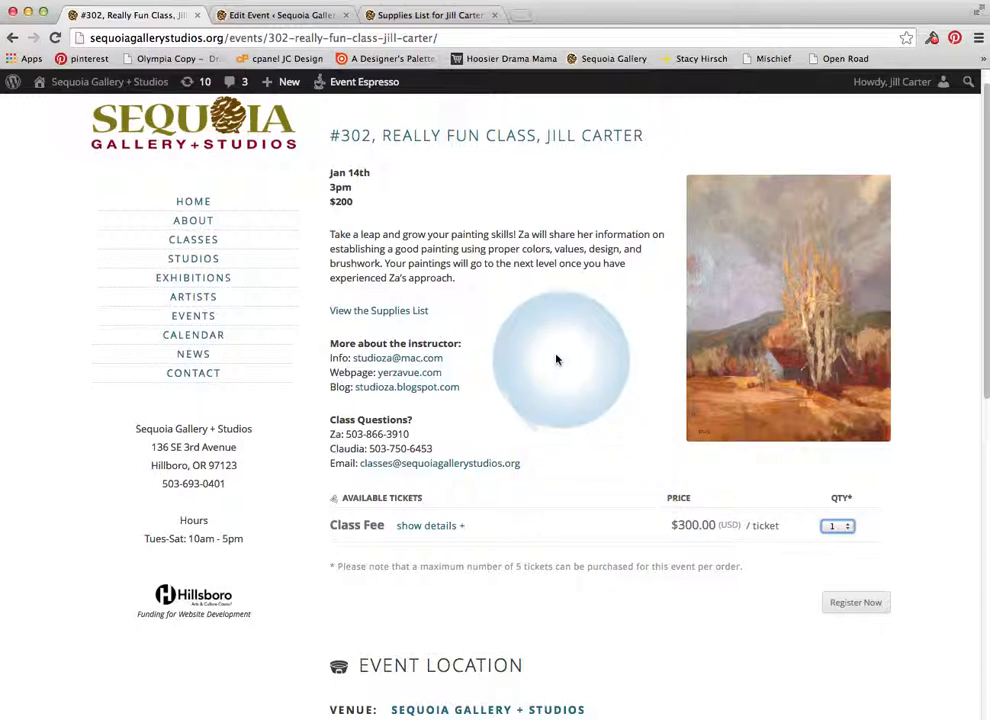
{"action": "scroll", "coordinate": [571, 388], "scroll_direction": "up", "scroll_amount": 1}
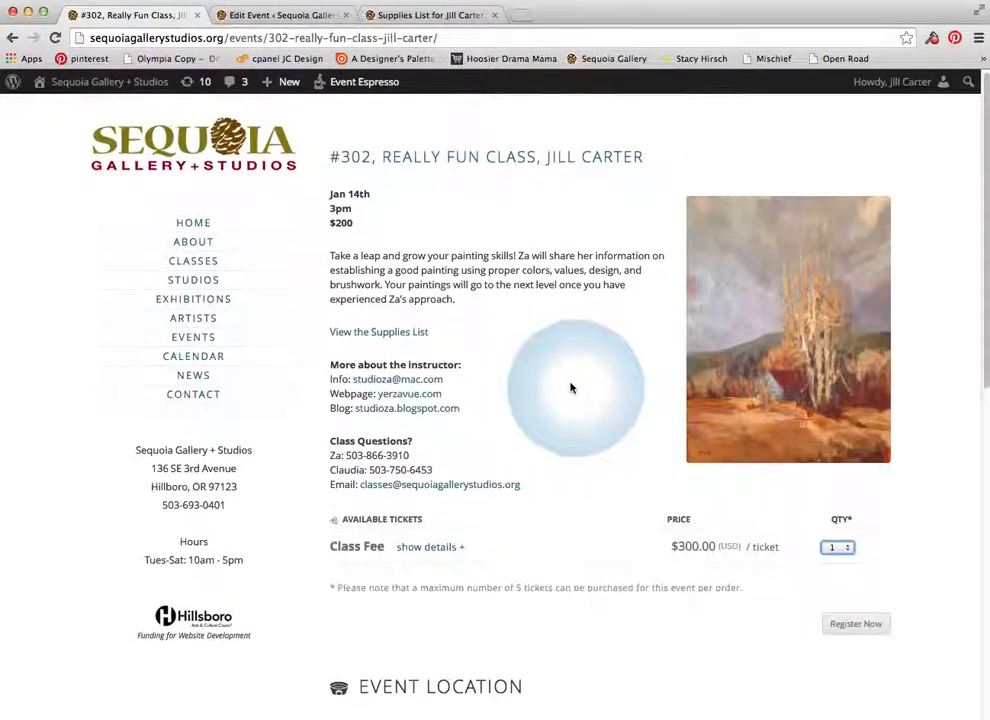